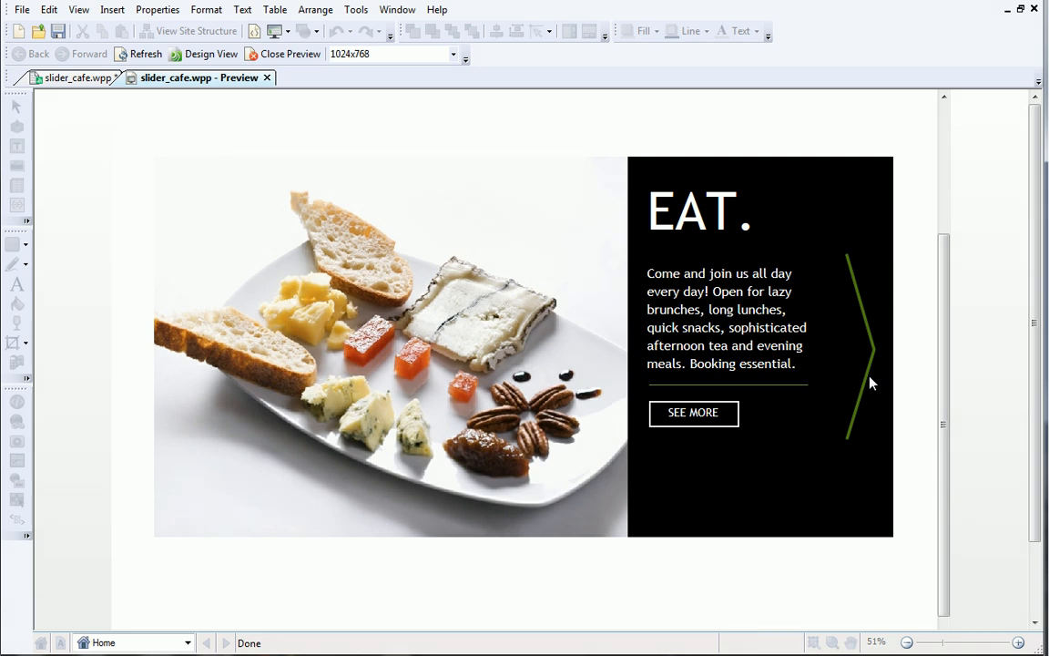
{"action": "left_click", "coordinate": [870, 383]}
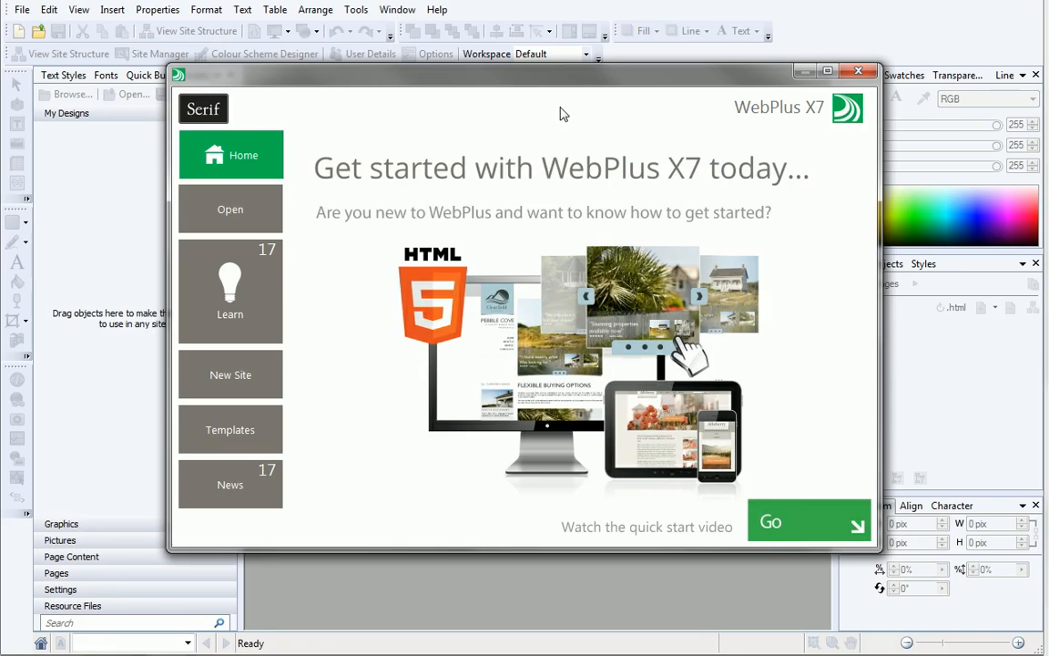
Create a new site from the Prospectus desktop theme layout, keeping its default colour scheme and all pages included
{"action": "left_click", "coordinate": [265, 437]}
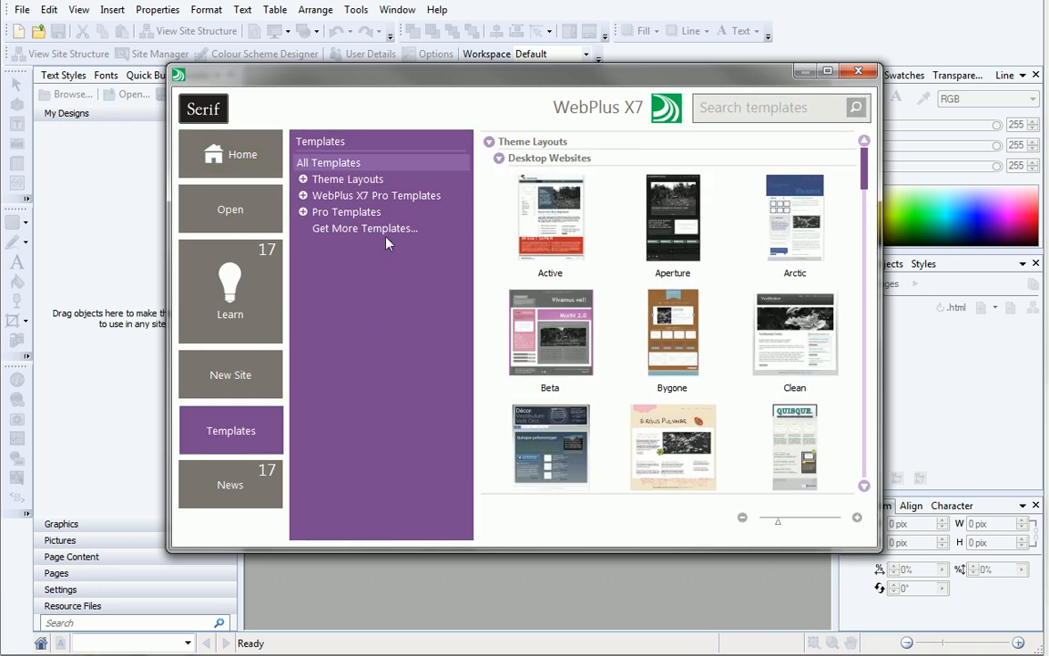
{"action": "left_click", "coordinate": [398, 179]}
{"action": "left_click", "coordinate": [407, 194]}
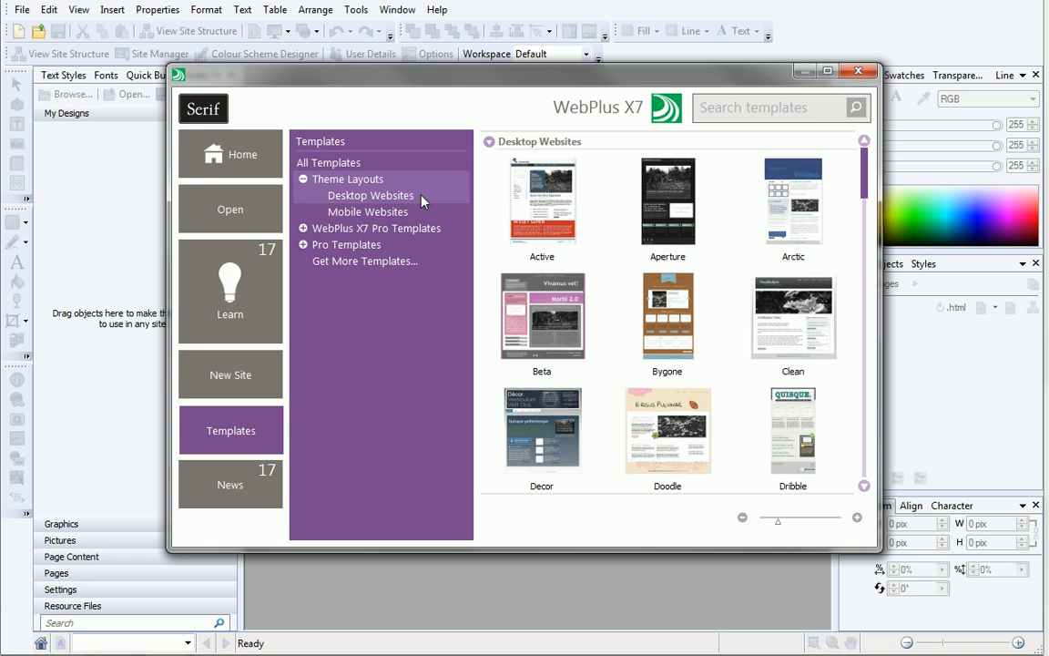
{"action": "scroll", "coordinate": [839, 211], "scroll_direction": "down", "scroll_amount": 5}
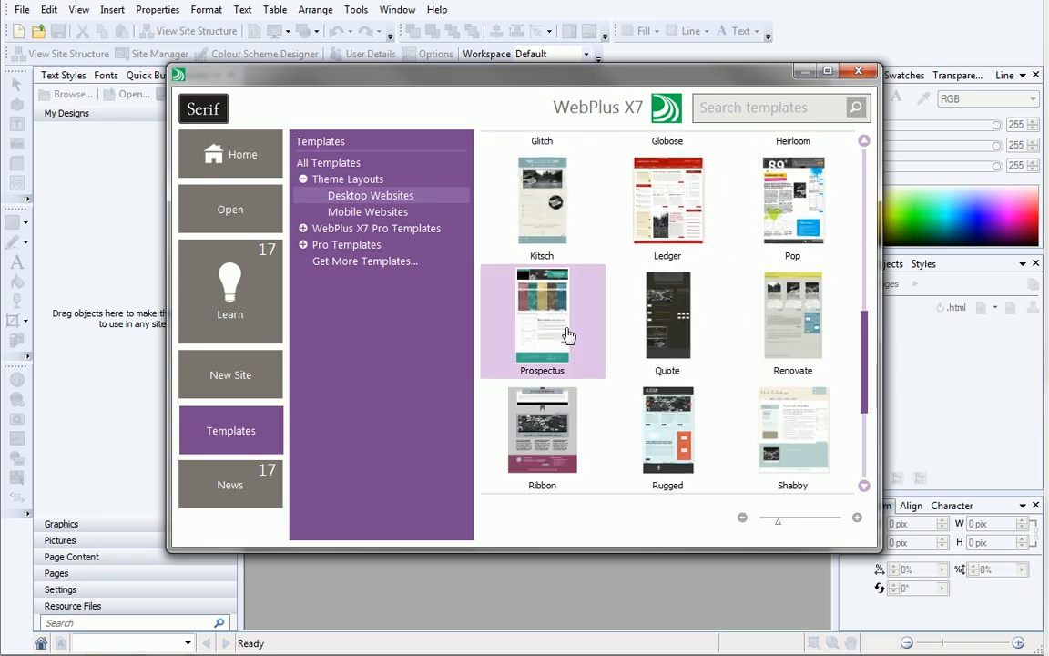
{"action": "left_click", "coordinate": [566, 335]}
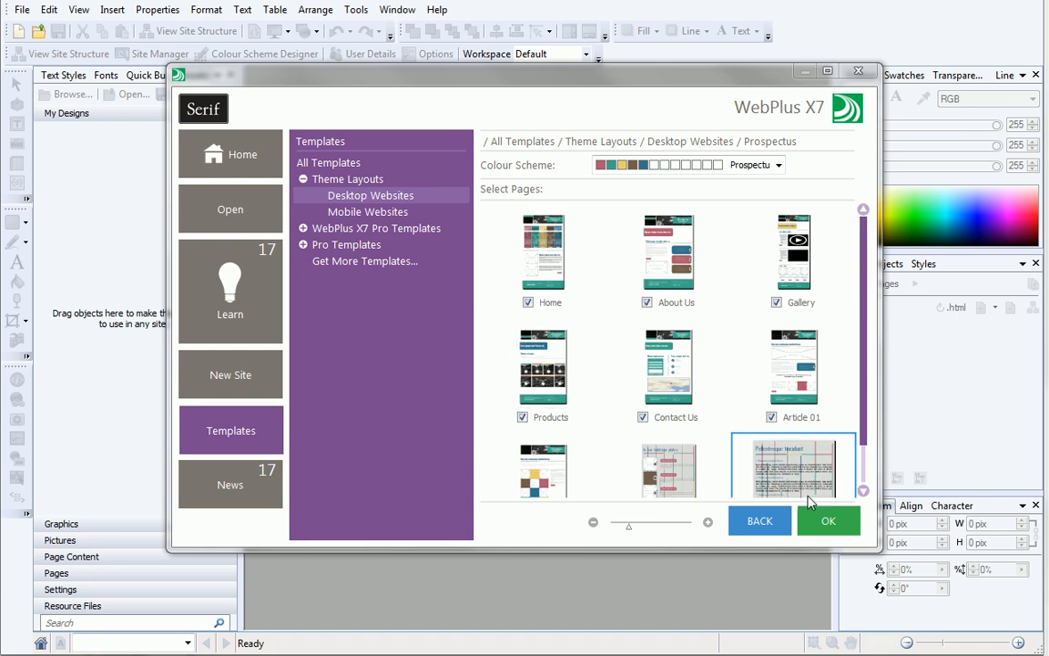
{"action": "left_click", "coordinate": [825, 519]}
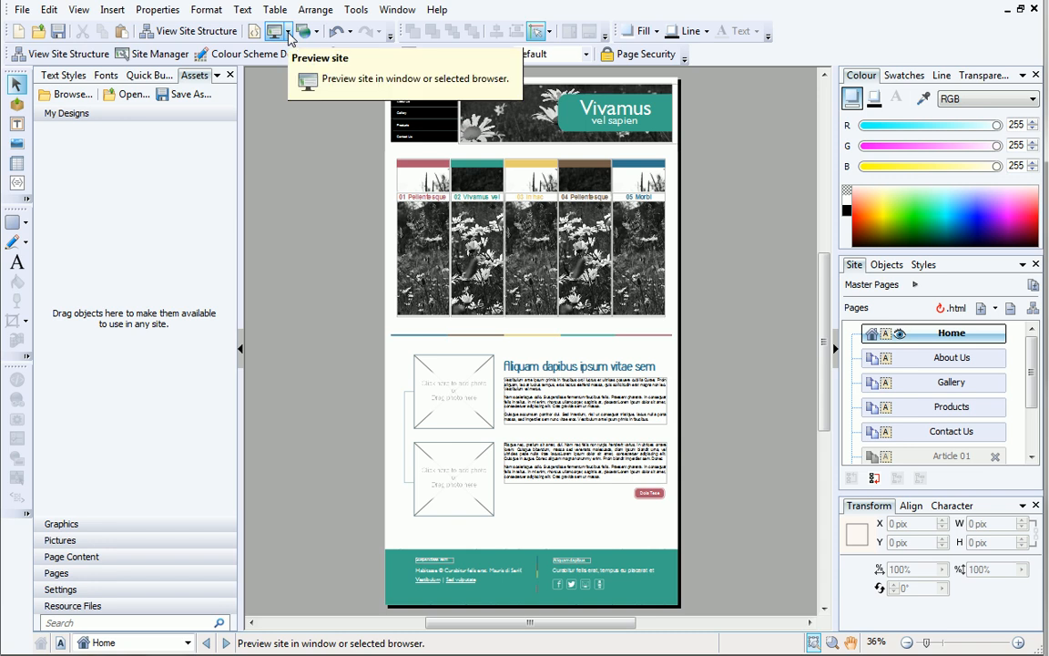
Preview the site in an Internet Explorer window, check the rollover on the 05 Morbi panel of the Home page, and close the preview
{"action": "left_click", "coordinate": [289, 34]}
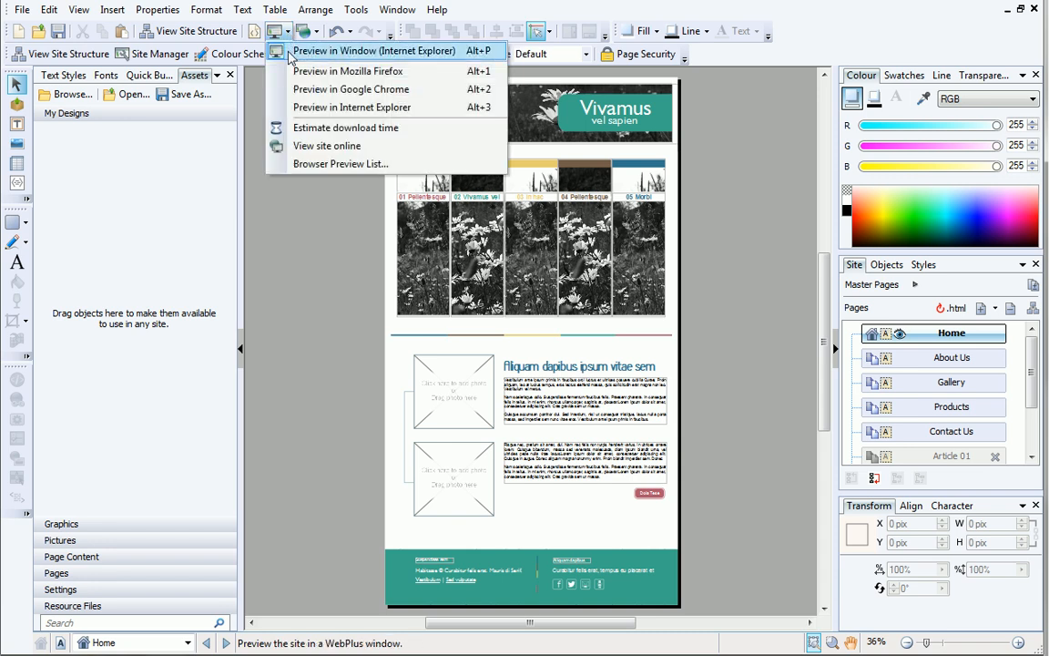
{"action": "left_click", "coordinate": [290, 52]}
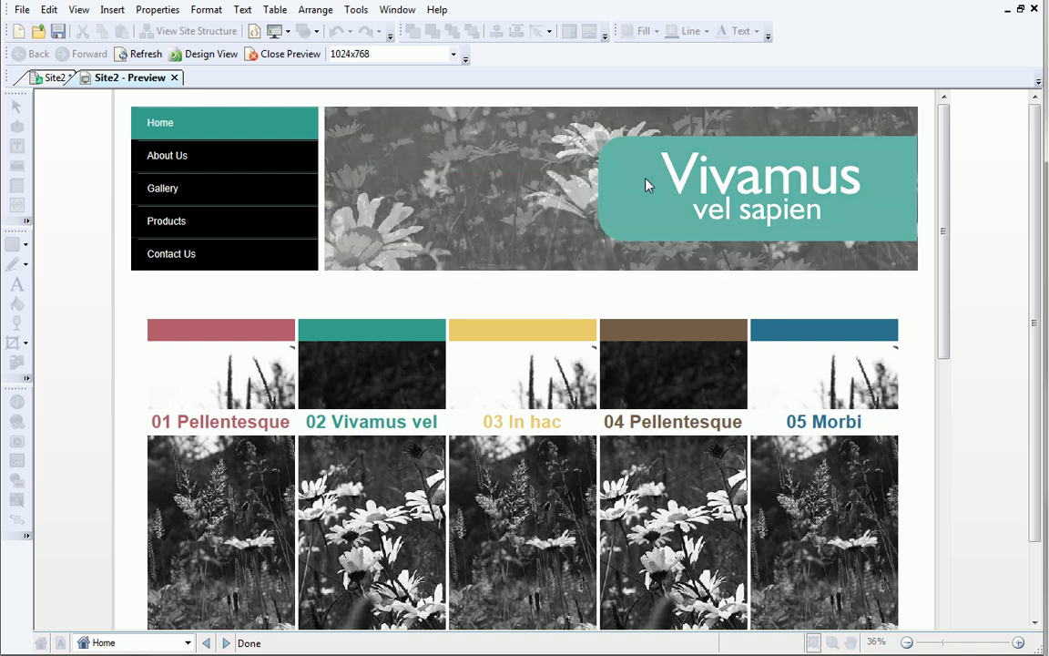
{"action": "left_click_drag", "start_coordinate": [944, 193], "coordinate": [944, 273]}
{"action": "mouse_move", "coordinate": [798, 262]}
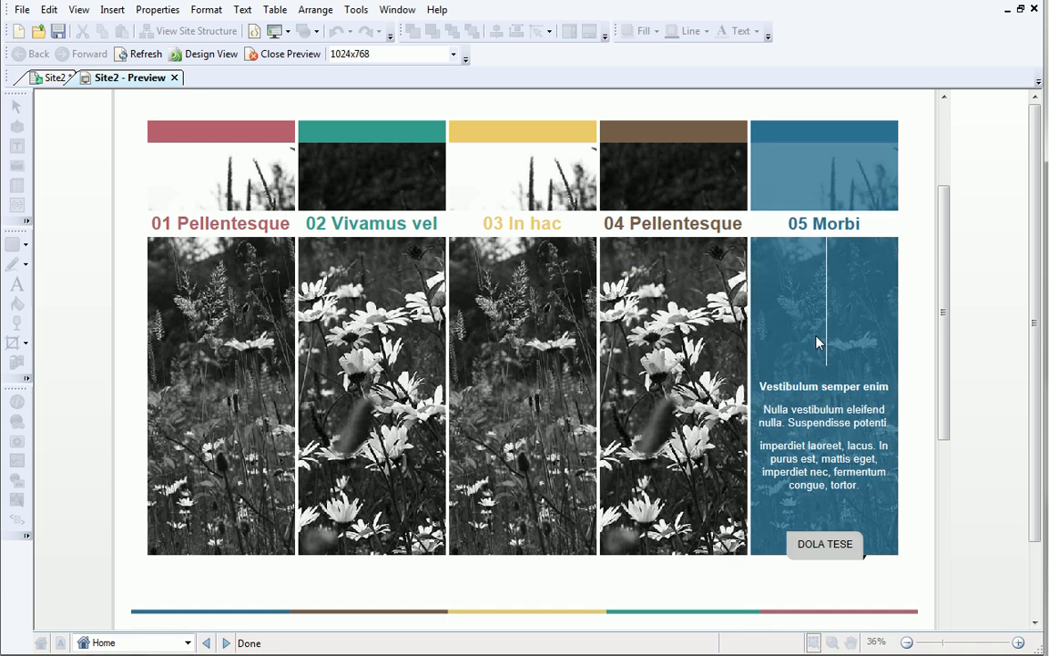
{"action": "left_click", "coordinate": [175, 79]}
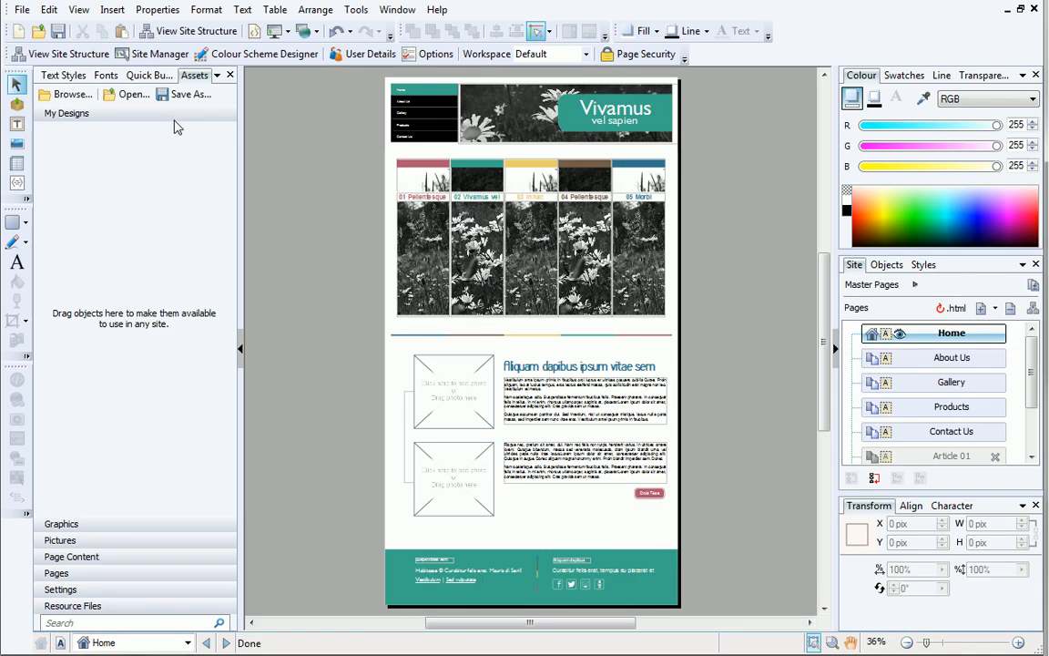
Open the Home page's header banner for editing on its master page and select the whole slider object
{"action": "left_click", "coordinate": [492, 124]}
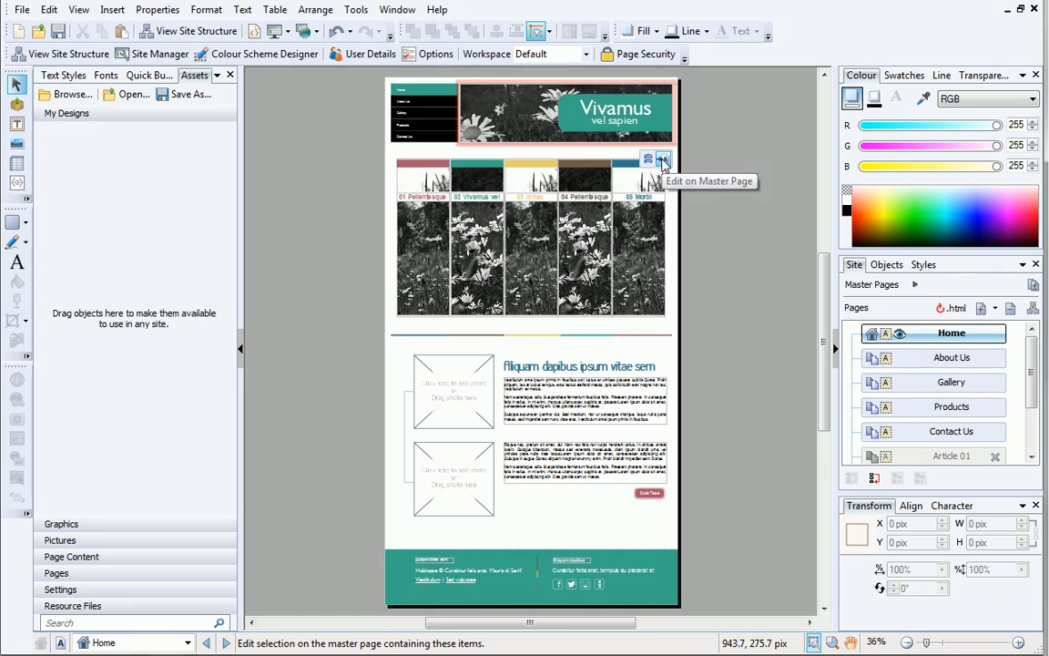
{"action": "left_click", "coordinate": [663, 161]}
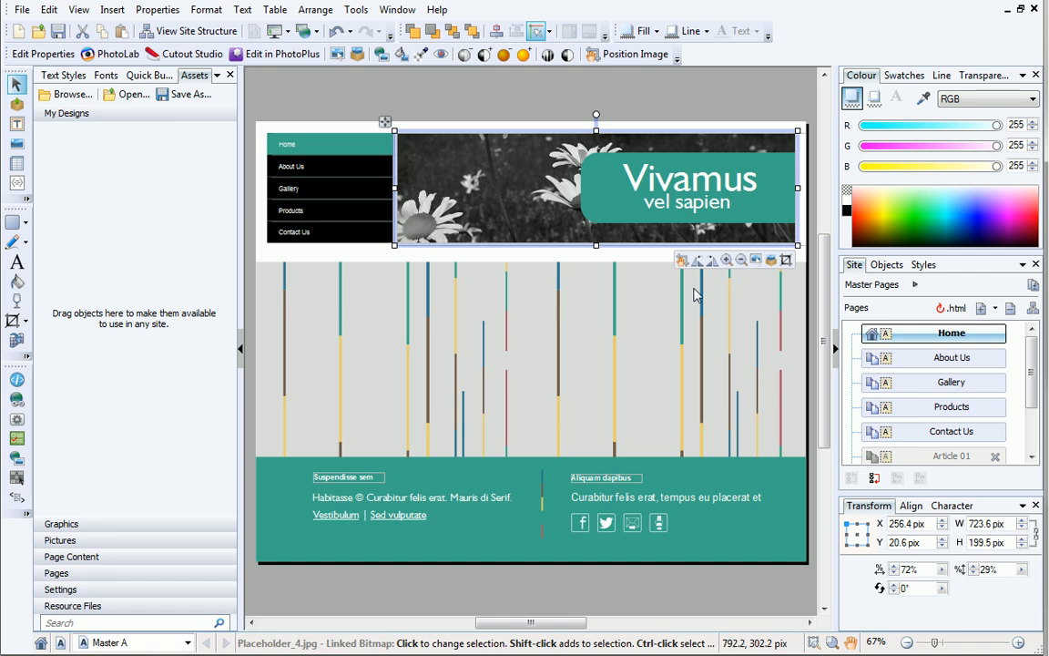
{"action": "left_click", "coordinate": [887, 265]}
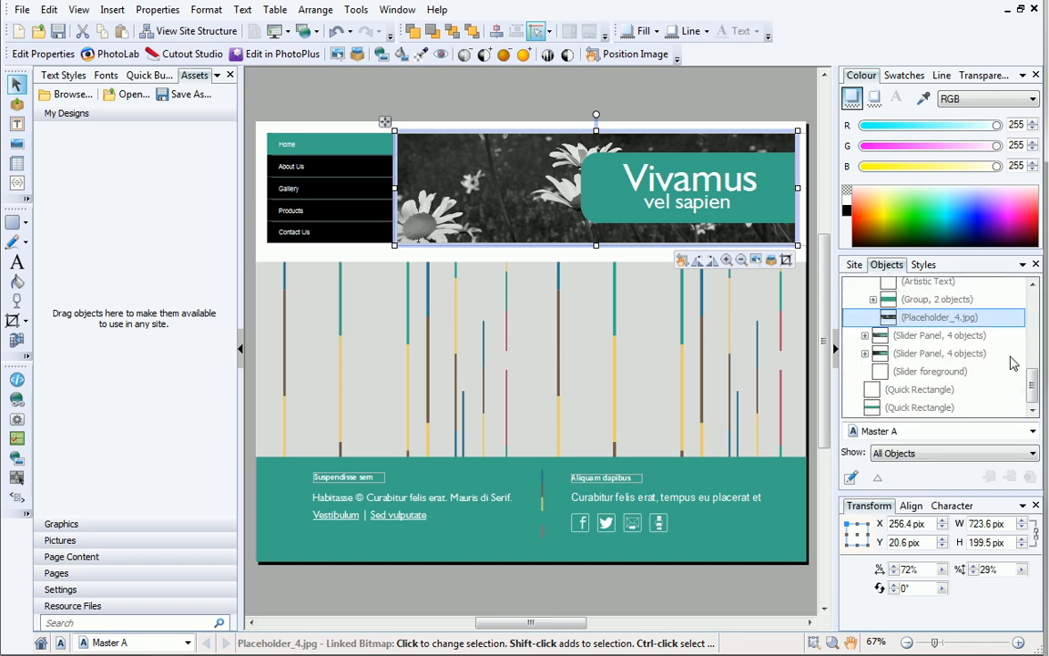
{"action": "left_click_drag", "start_coordinate": [1033, 382], "coordinate": [1041, 366]}
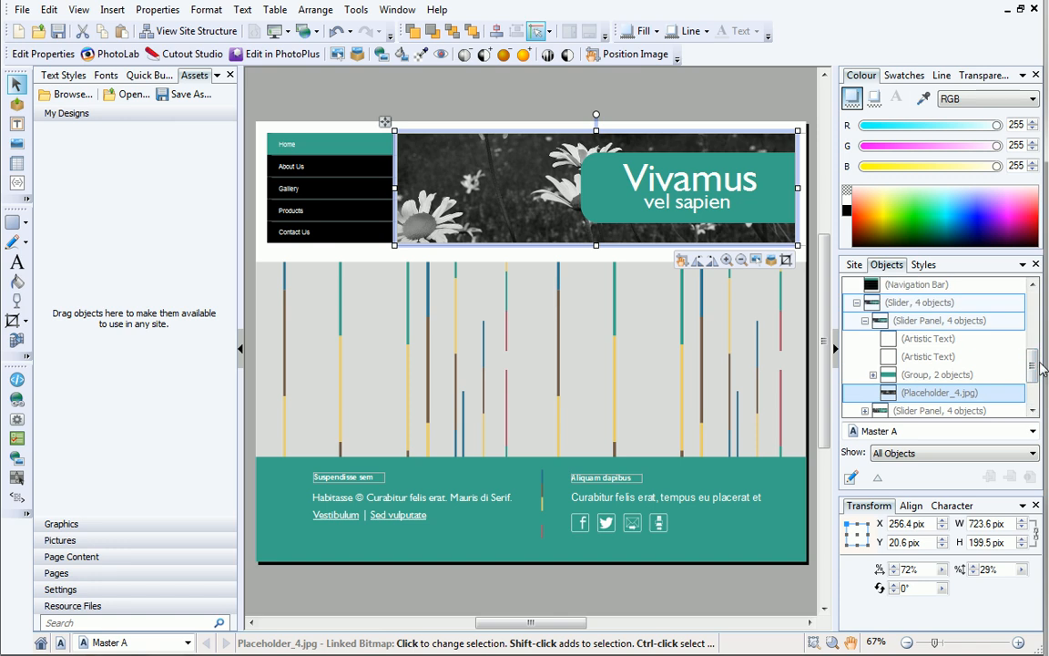
{"action": "left_click", "coordinate": [973, 304]}
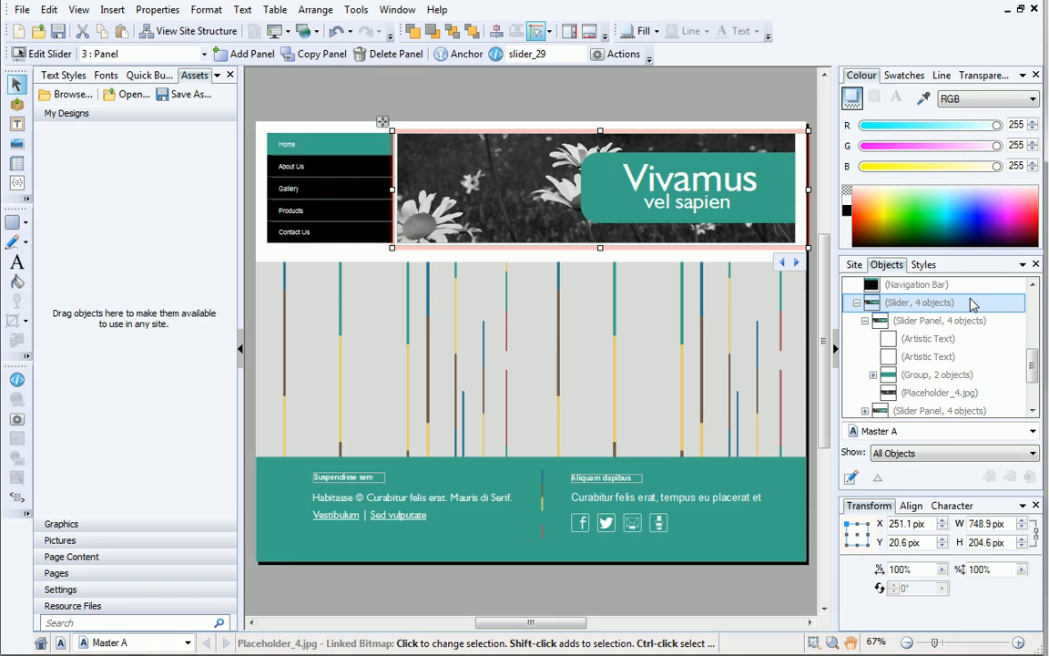
Page back and forth through the header slider's panels to examine each one
{"action": "left_click", "coordinate": [783, 263]}
{"action": "left_click", "coordinate": [783, 263]}
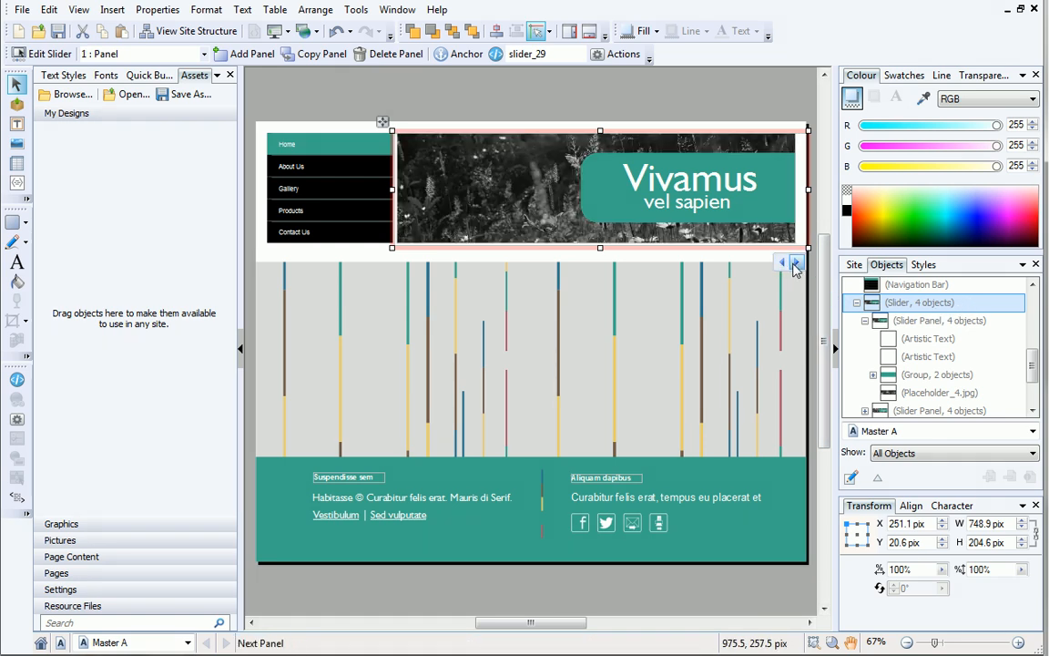
{"action": "left_click", "coordinate": [795, 264]}
{"action": "left_click", "coordinate": [795, 265]}
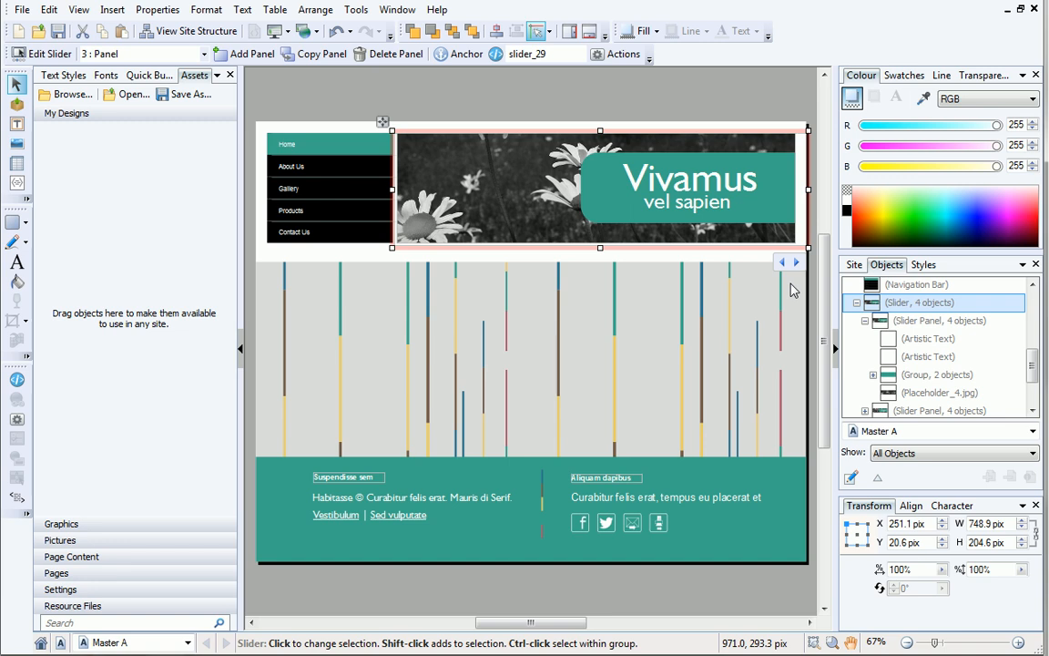
Replace the placeholder heading and subheading on the slider's daisy close-up panel with "Rockpool" and "Restaurant"
{"action": "left_click", "coordinate": [900, 322]}
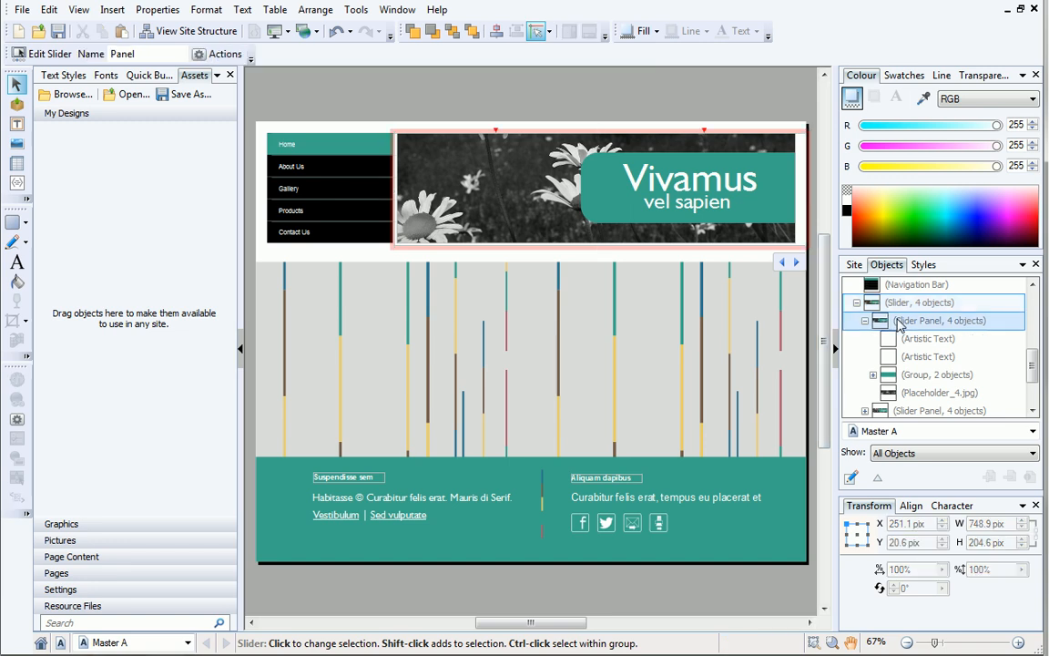
{"action": "left_click", "coordinate": [661, 163]}
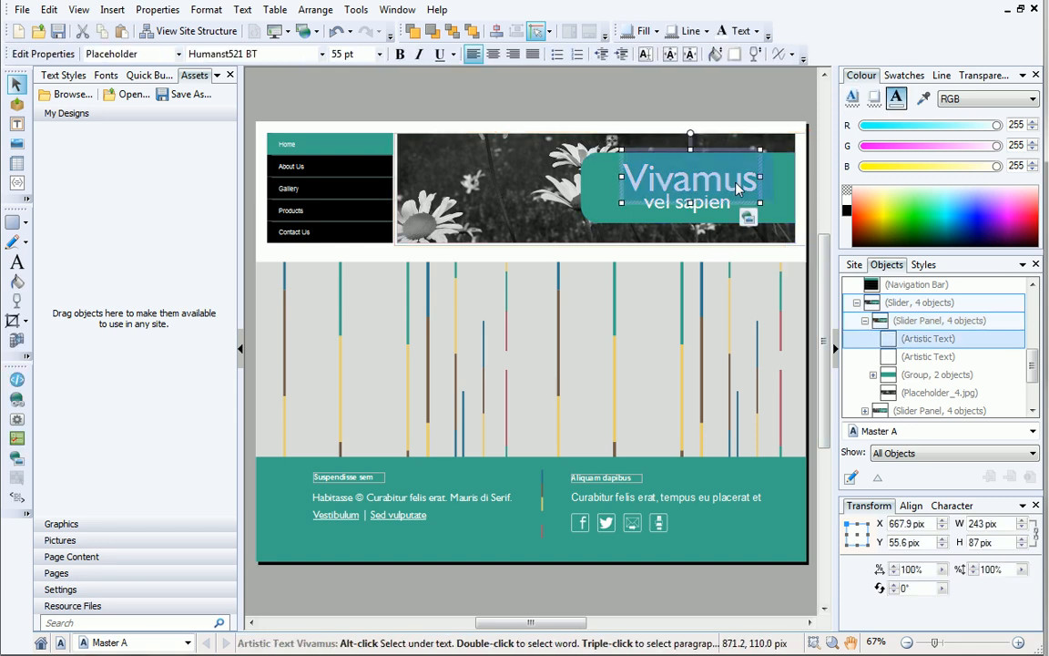
{"action": "type", "text": "Rockpool"}
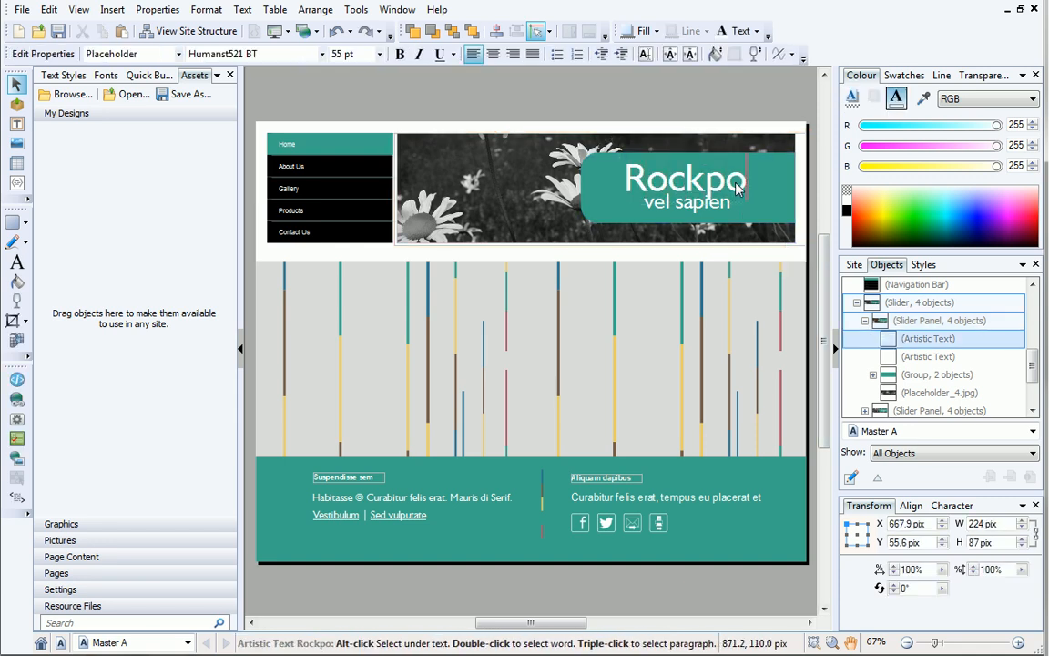
{"action": "key", "text": "Escape"}
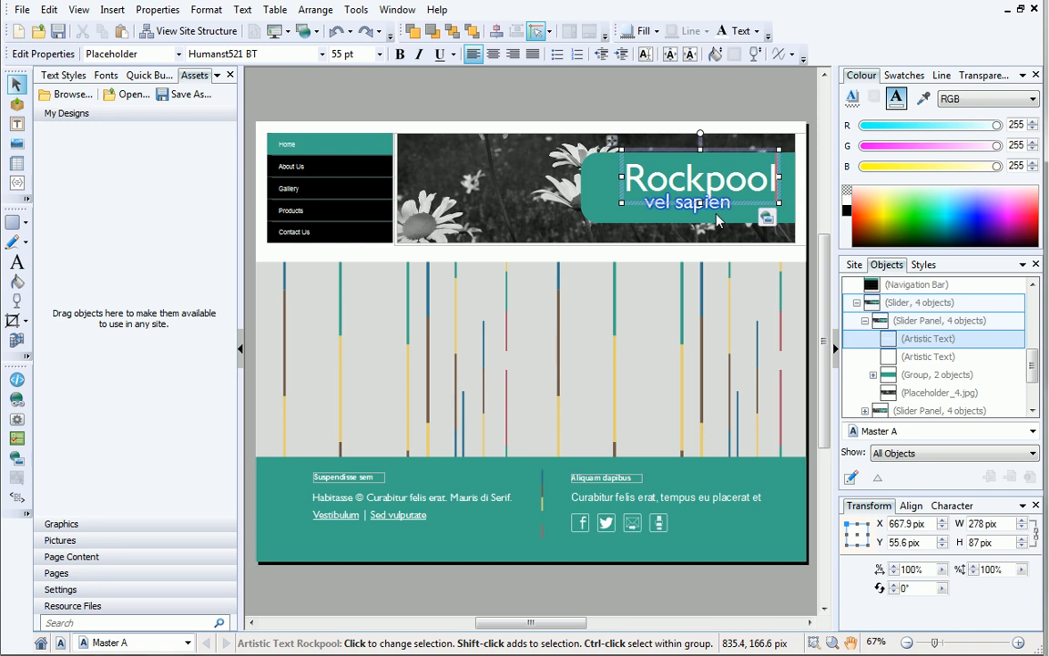
{"action": "triple_click", "coordinate": [716, 213]}
{"action": "type", "text": "Restaurant"}
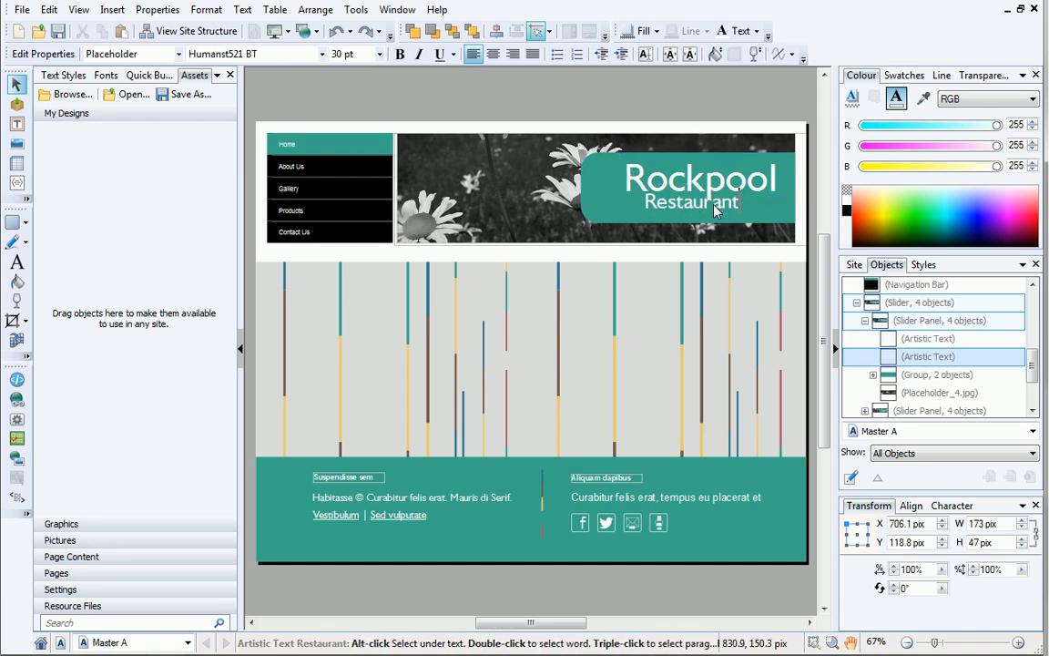
{"action": "key", "text": "Escape"}
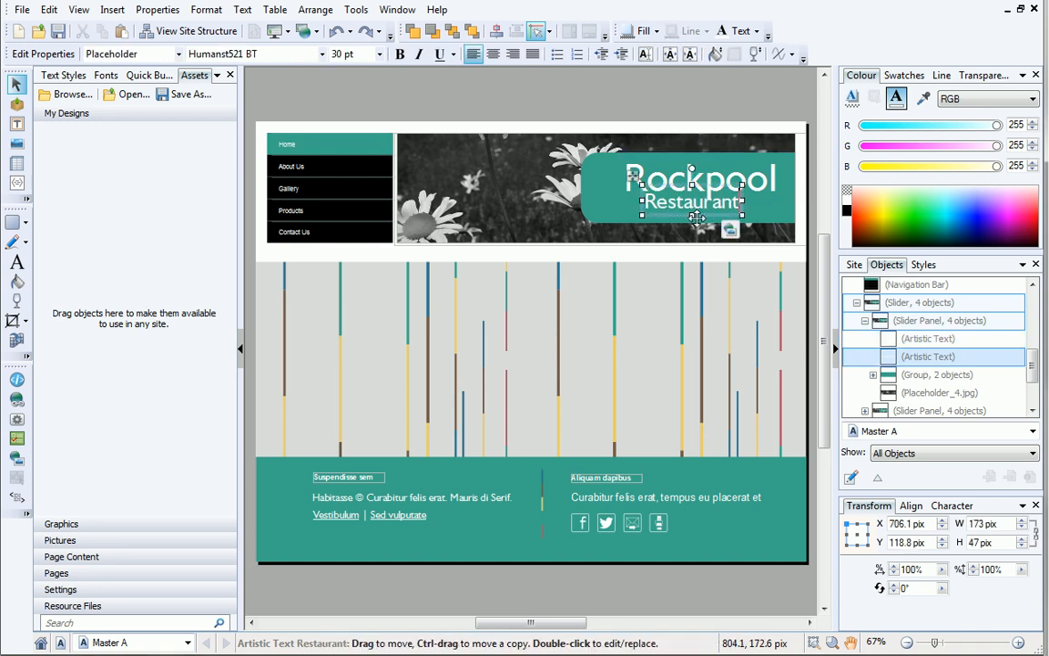
Add all the images in the My Pictures folder to the site's picture assets
{"action": "left_click", "coordinate": [157, 543]}
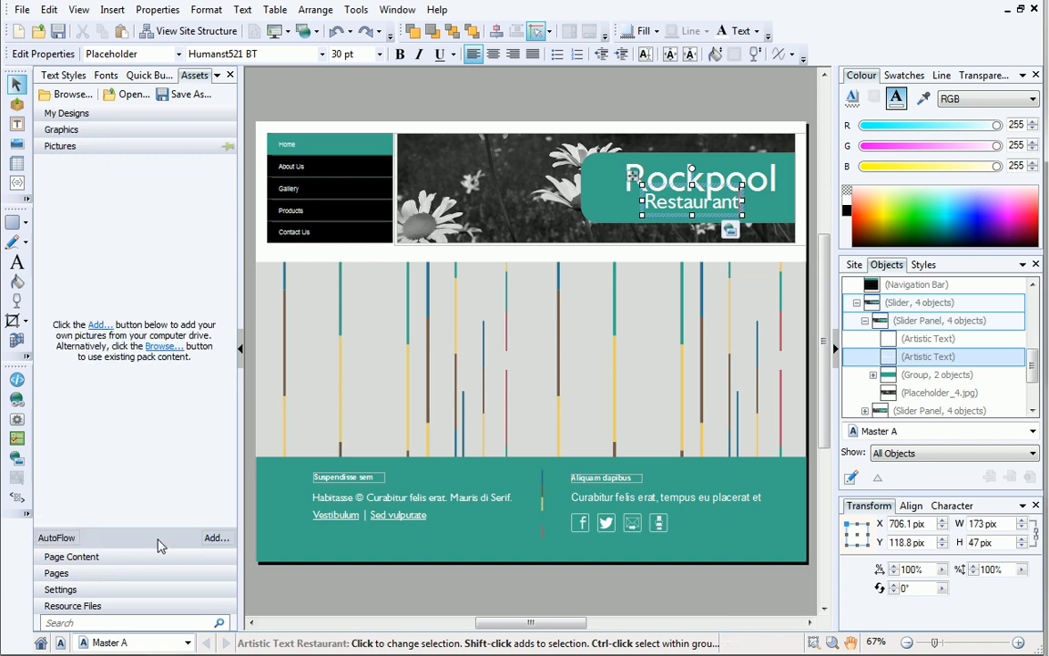
{"action": "left_click", "coordinate": [212, 540]}
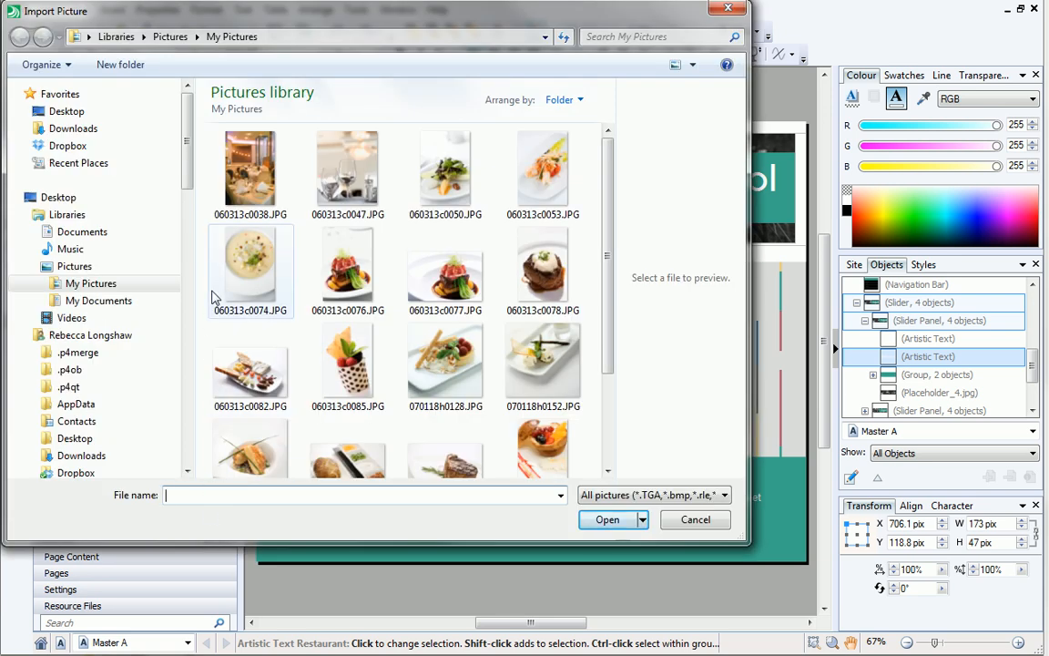
{"action": "left_click_drag", "start_coordinate": [200, 134], "coordinate": [507, 446]}
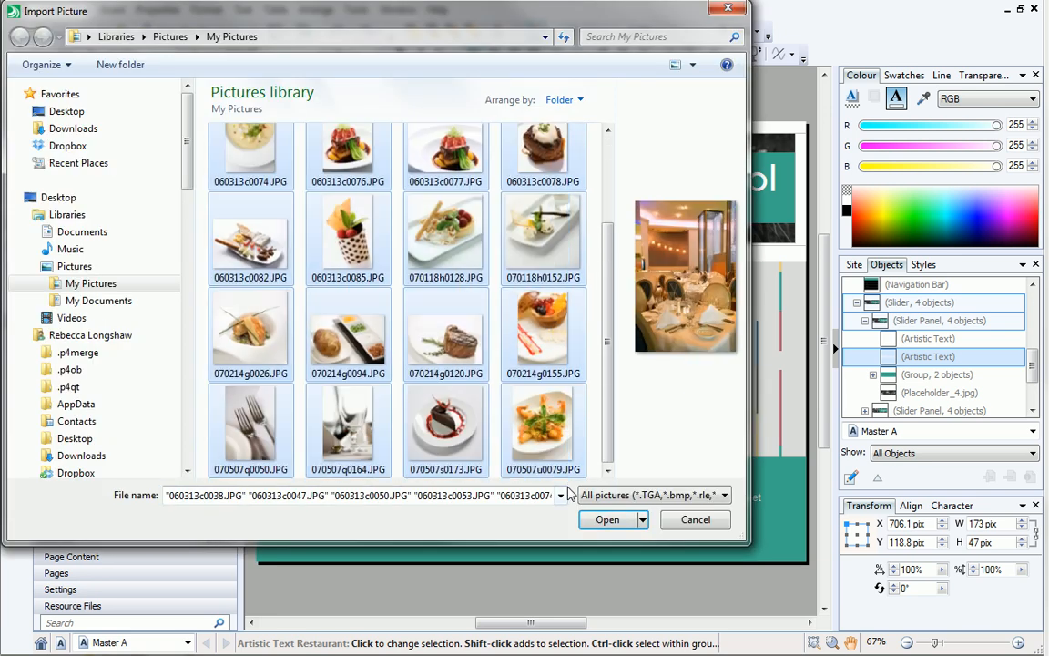
{"action": "left_click", "coordinate": [603, 520]}
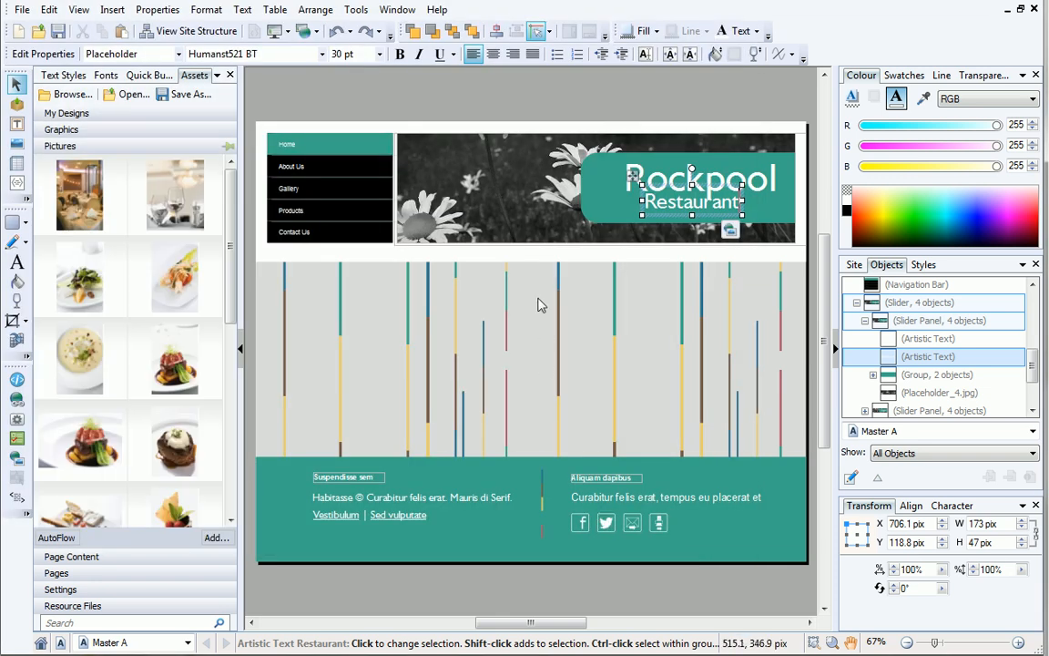
Replace the Rockpool panel's background picture with the steak photo 070214g0120.JPG from the picture assets
{"action": "left_click", "coordinate": [520, 201]}
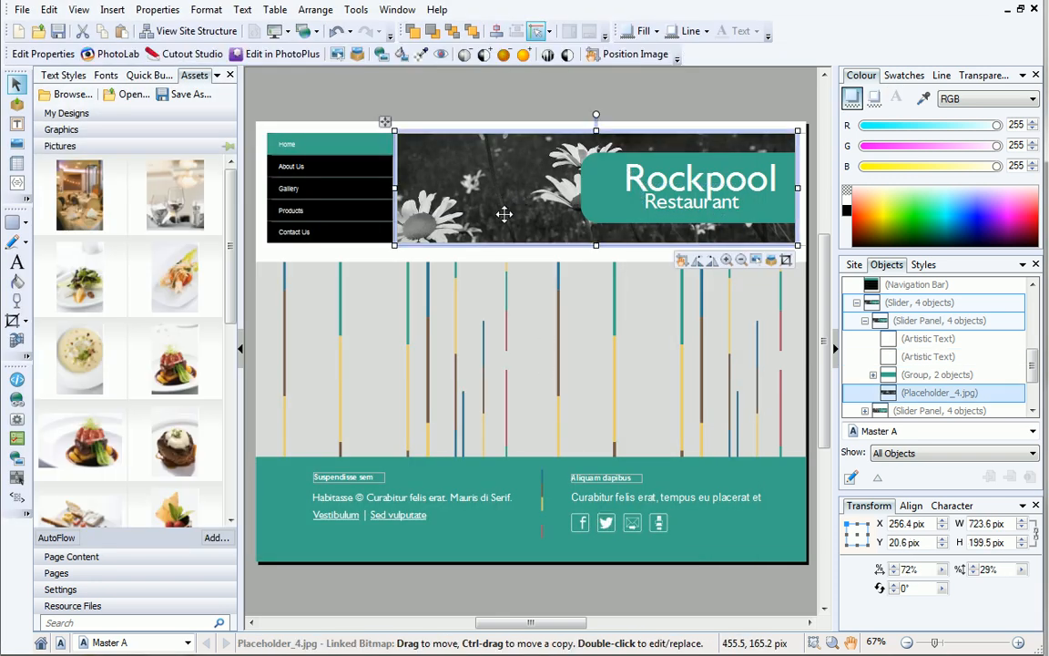
{"action": "left_click_drag", "start_coordinate": [231, 260], "coordinate": [229, 420]}
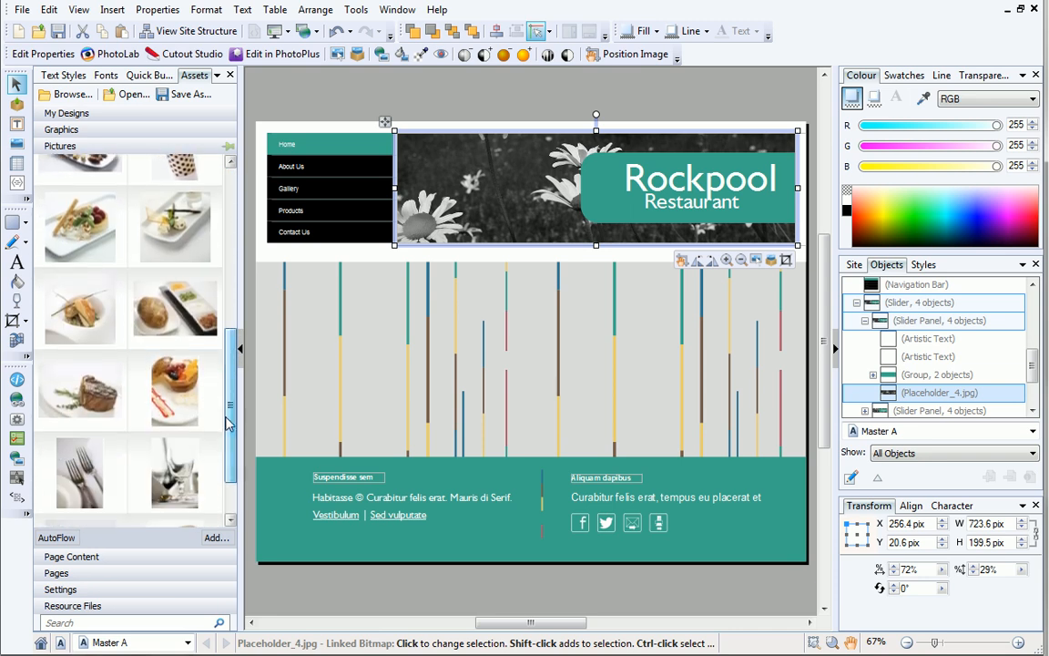
{"action": "left_click_drag", "start_coordinate": [84, 381], "coordinate": [499, 187]}
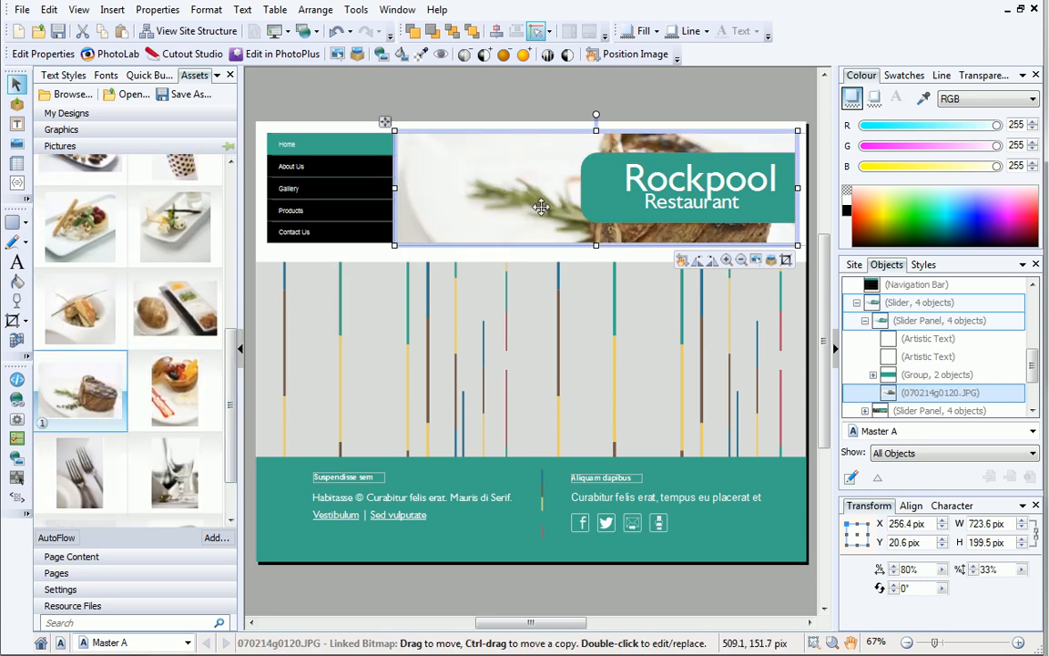
Shift the steak photo upward within its frame and zoom in on it slightly
{"action": "left_click", "coordinate": [682, 261]}
{"action": "left_click_drag", "start_coordinate": [532, 208], "coordinate": [528, 172]}
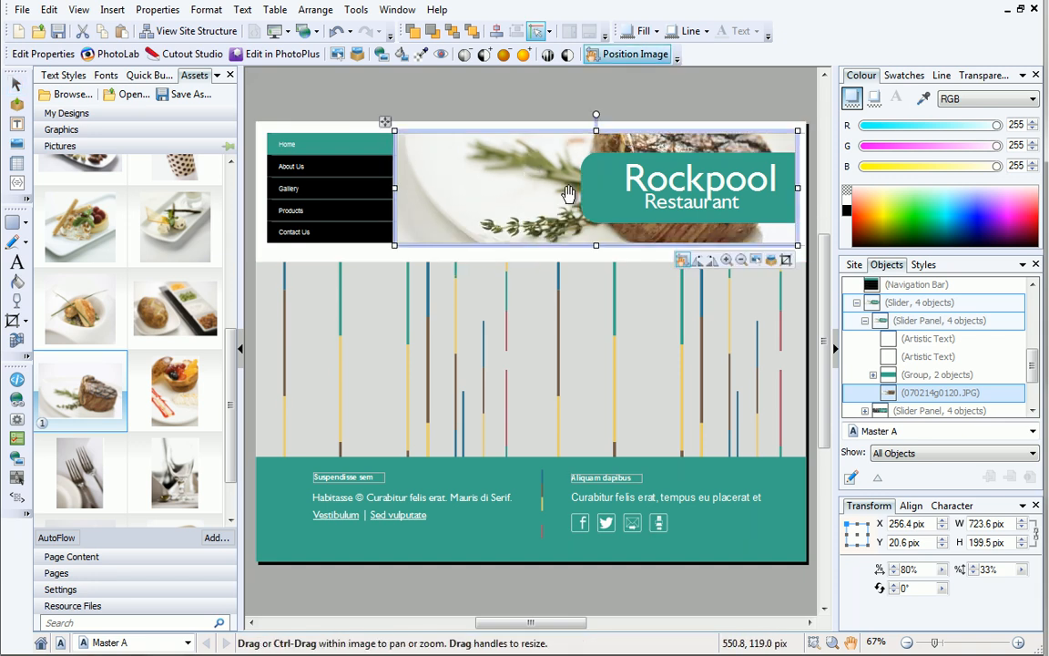
{"action": "left_click", "coordinate": [726, 262]}
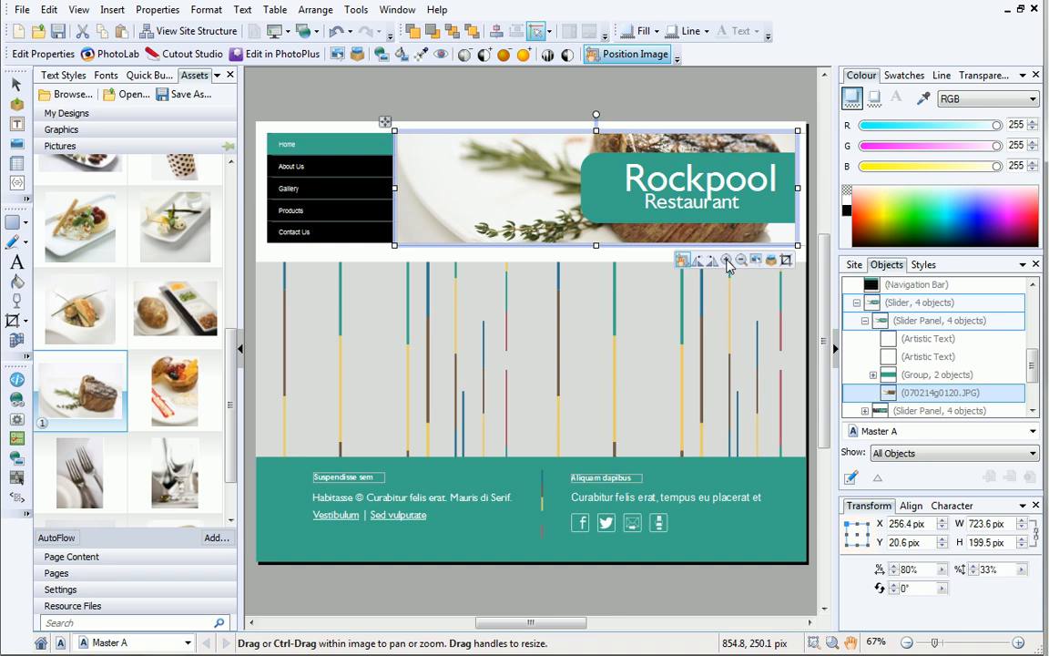
{"action": "left_click", "coordinate": [726, 260]}
{"action": "left_click", "coordinate": [682, 260]}
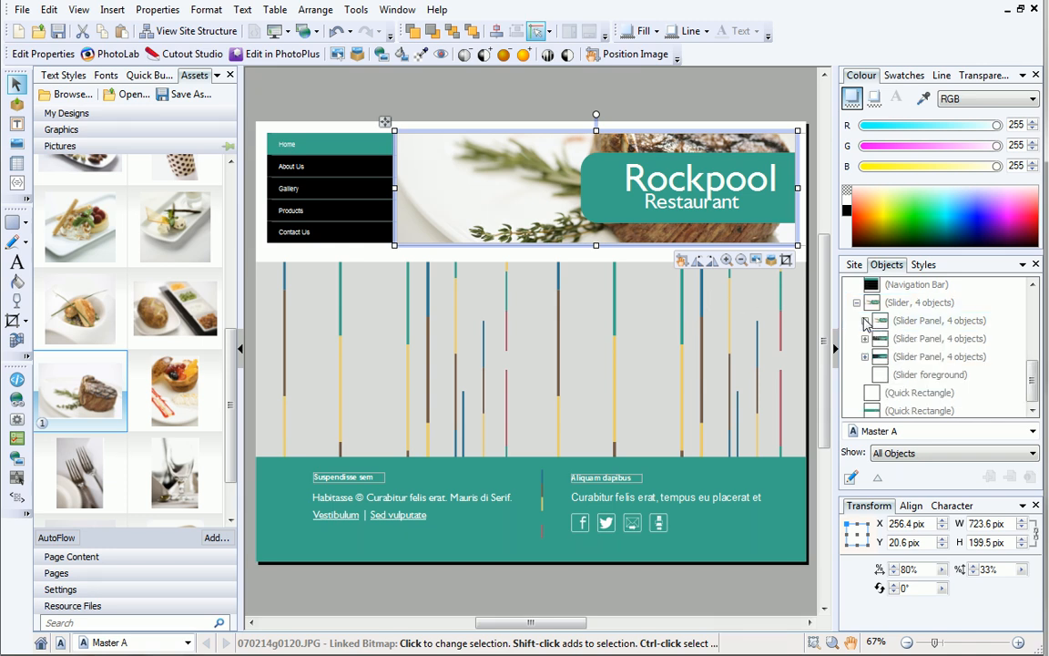
Replace the placeholder heading on the second listed slider panel with "Rockpool"
{"action": "left_click", "coordinate": [906, 338]}
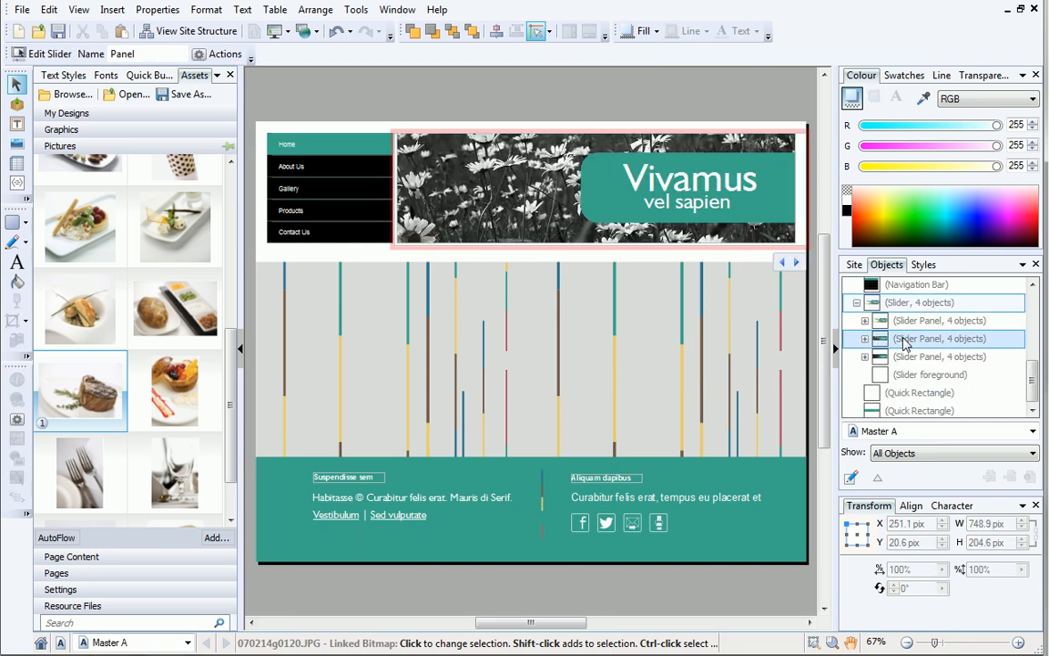
{"action": "double_click", "coordinate": [744, 182]}
{"action": "type", "text": "Rockpool"}
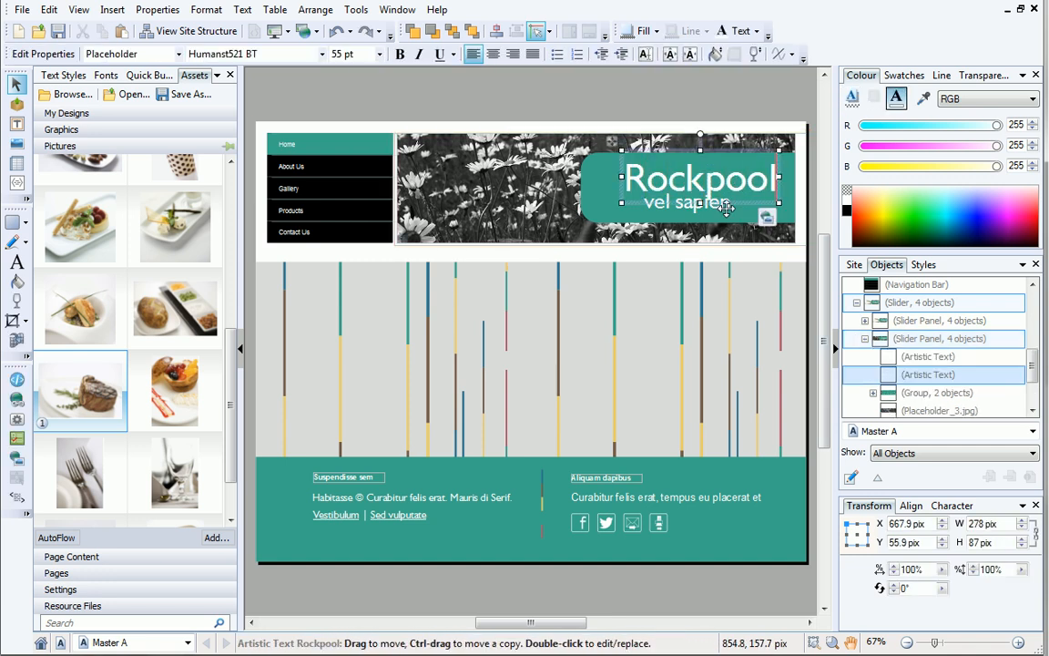
Replace the second listed slider panel's subheading with "Restaurant" and its background picture with the raspberry dessert photo 060313c0085.JPG
{"action": "triple_click", "coordinate": [722, 204]}
{"action": "type", "text": "Restaurant"}
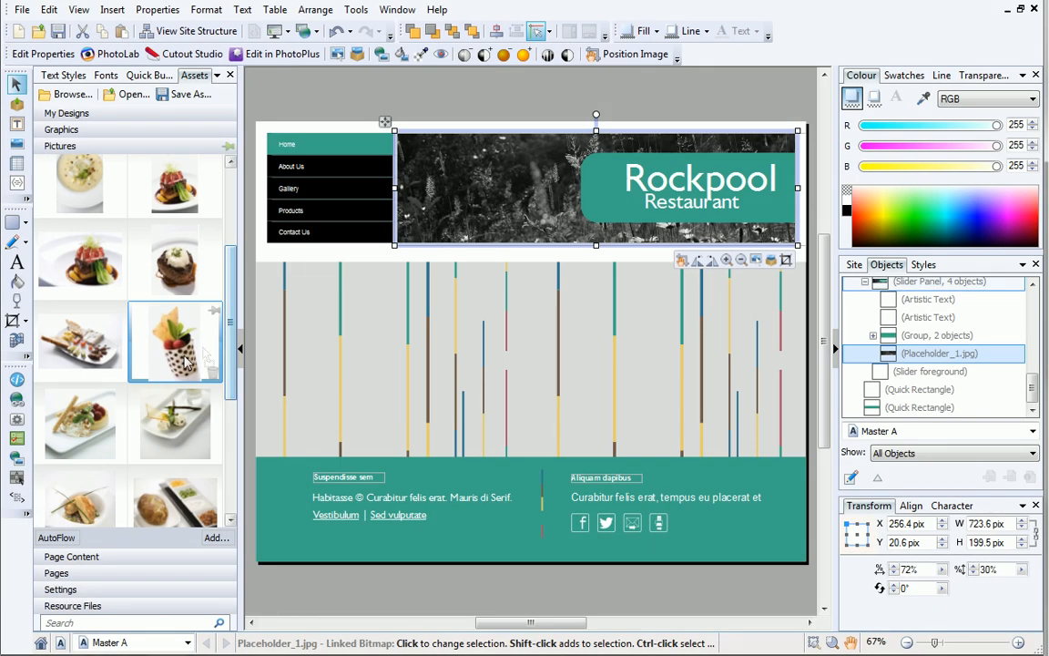
{"action": "left_click_drag", "start_coordinate": [175, 345], "coordinate": [464, 227]}
{"action": "left_click", "coordinate": [590, 302]}
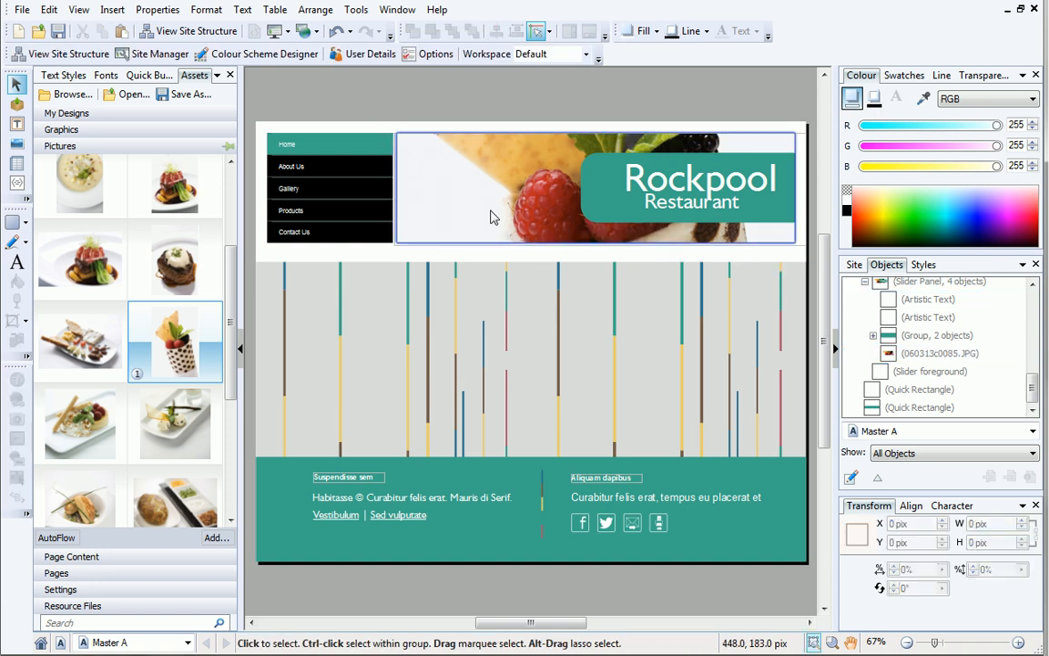
Preview the site in an internal window to check the header slider, and close the preview
{"action": "left_click", "coordinate": [288, 32]}
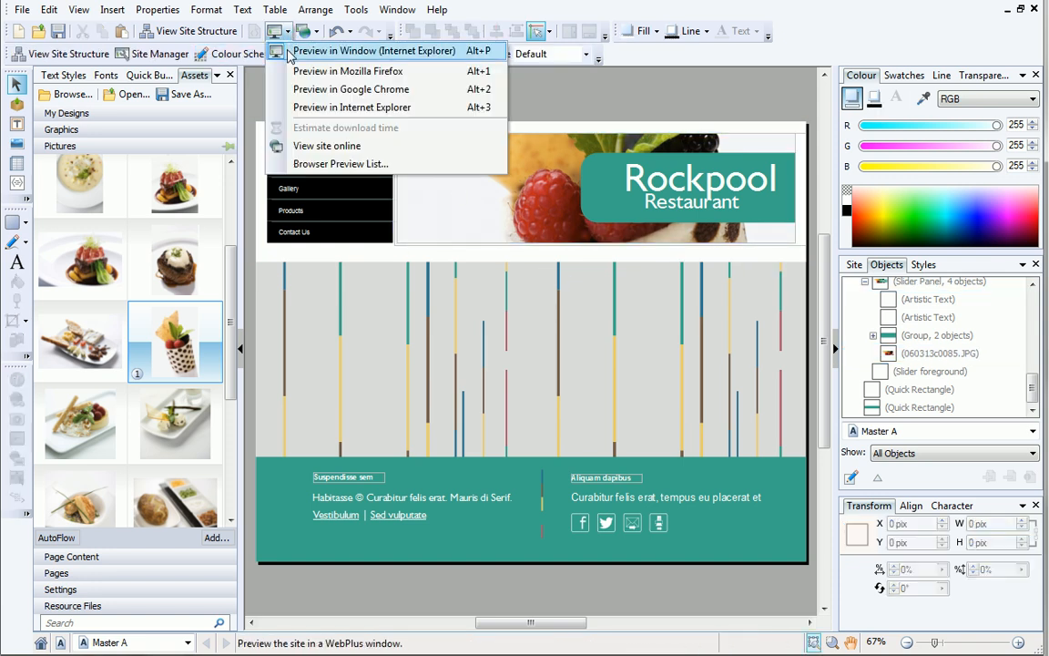
{"action": "left_click", "coordinate": [273, 51]}
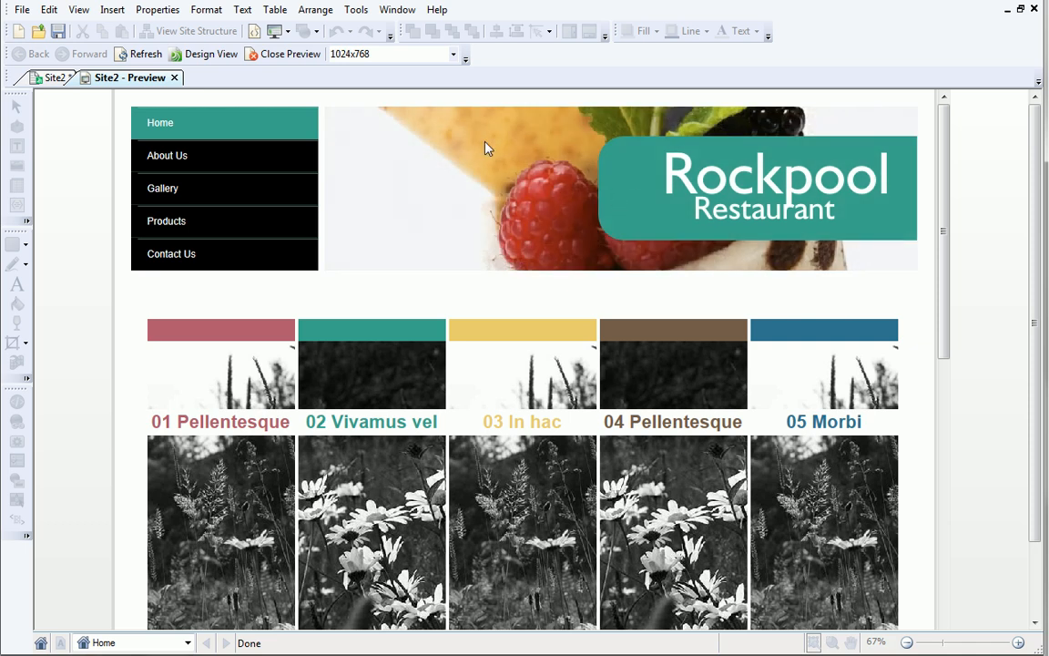
{"action": "left_click", "coordinate": [174, 77]}
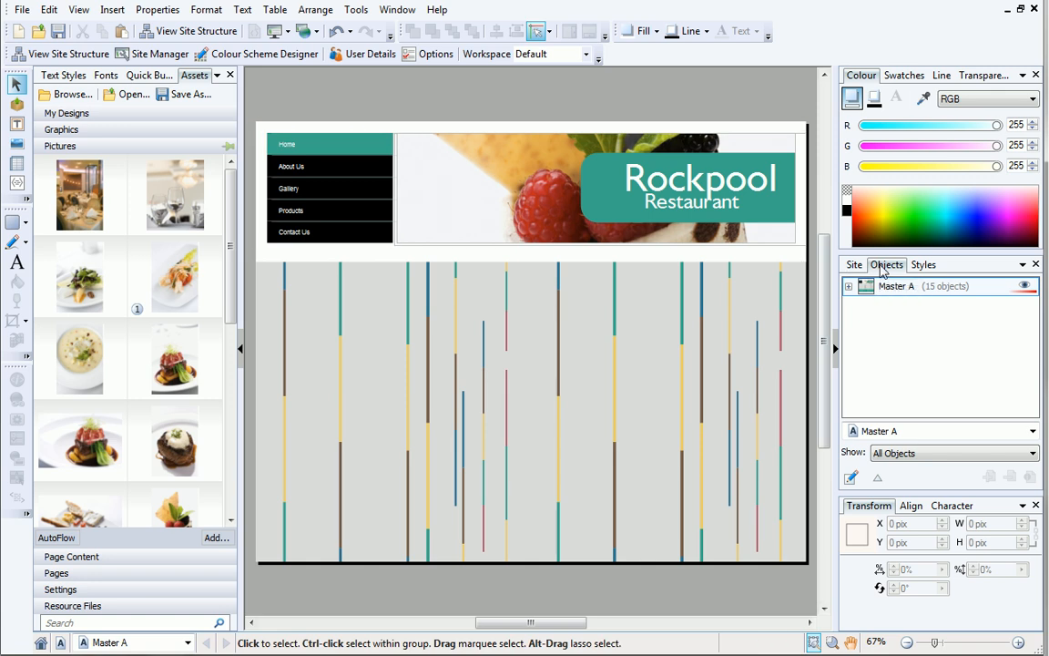
Set the header slider's panel loop time to 3000 ms
{"action": "left_click", "coordinate": [800, 181]}
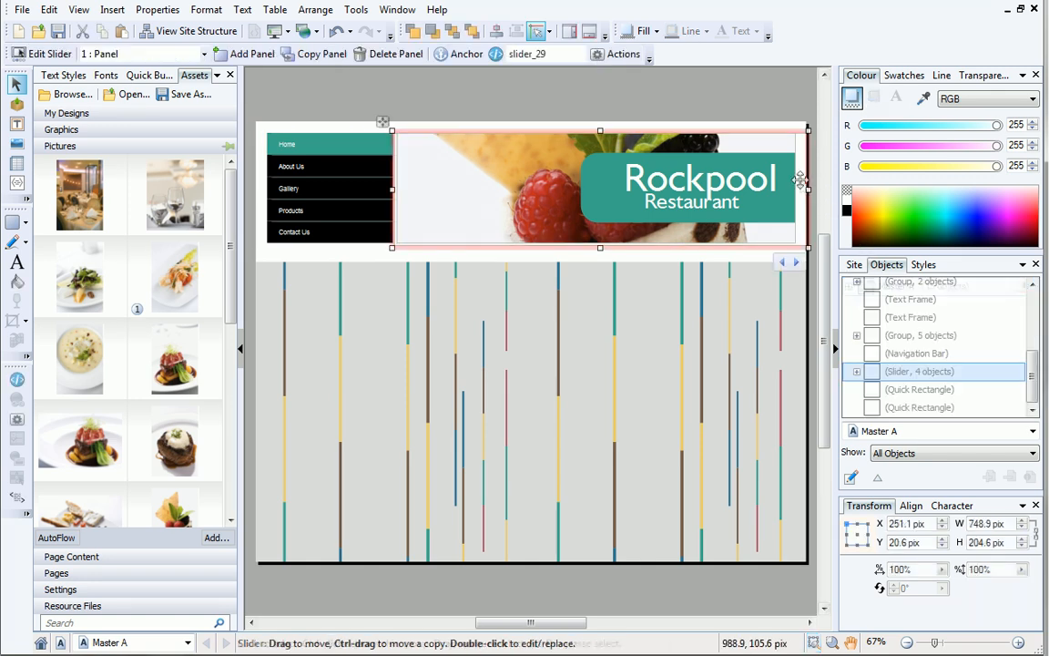
{"action": "double_click", "coordinate": [799, 180]}
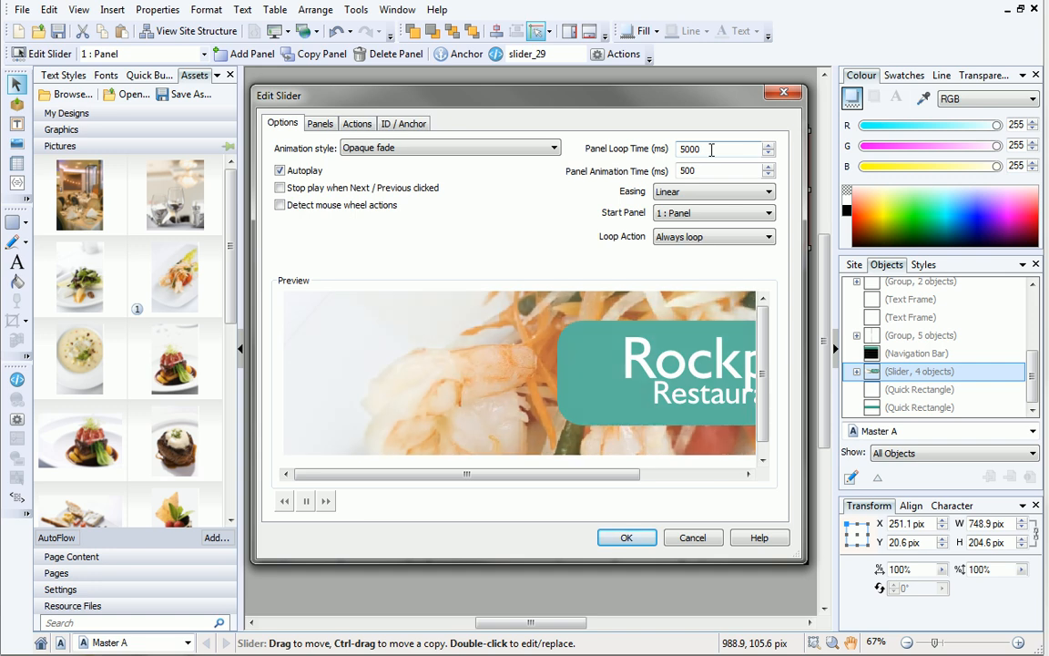
{"action": "double_click", "coordinate": [712, 149]}
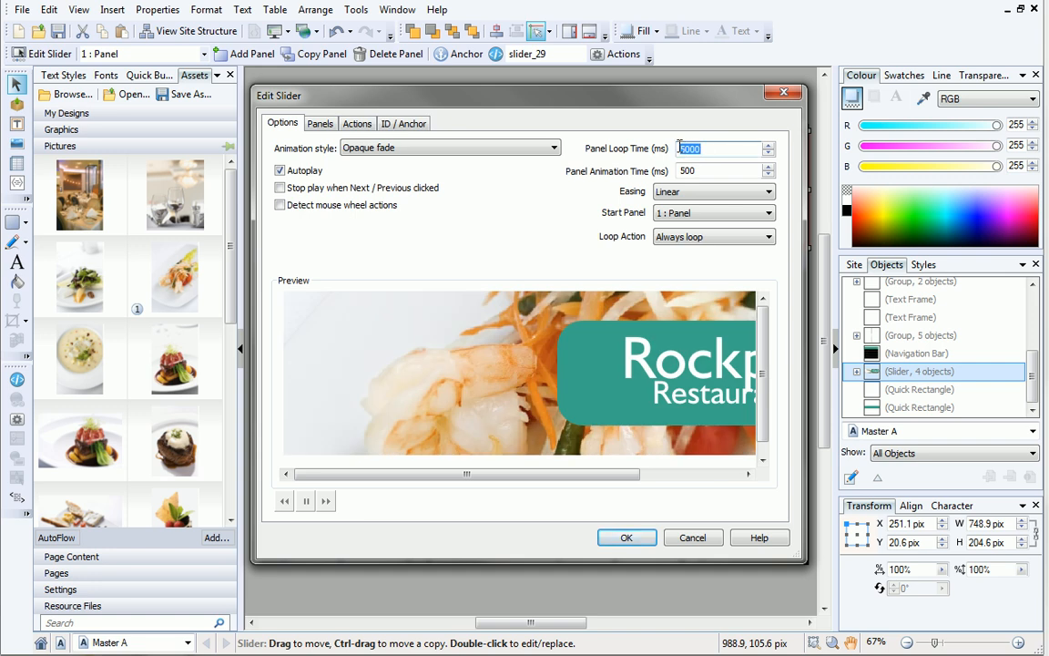
{"action": "type", "text": "3000"}
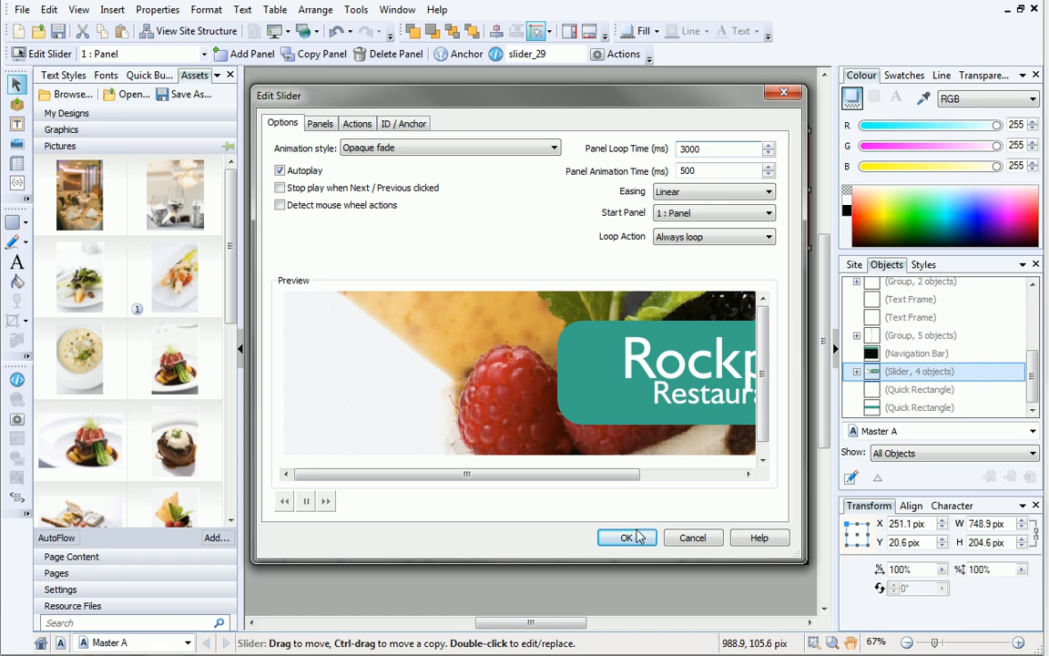
{"action": "left_click", "coordinate": [636, 542]}
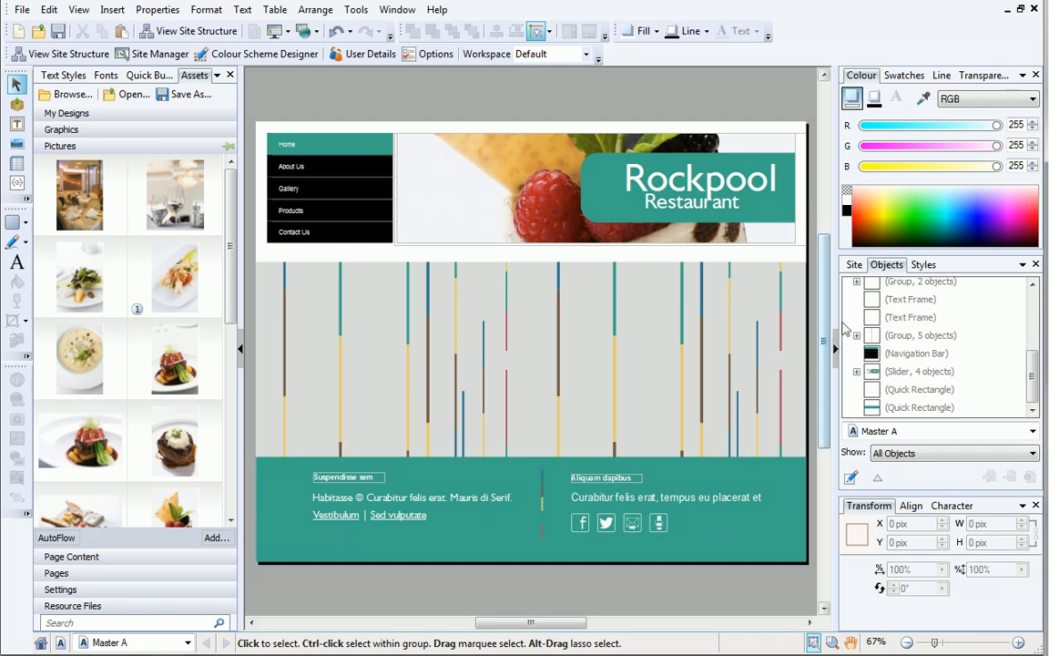
Open the Home page and replace the "01 Pellentesque" heading on the first column slider's six-object pink panel with "Stylish & Chic"
{"action": "left_click", "coordinate": [857, 265]}
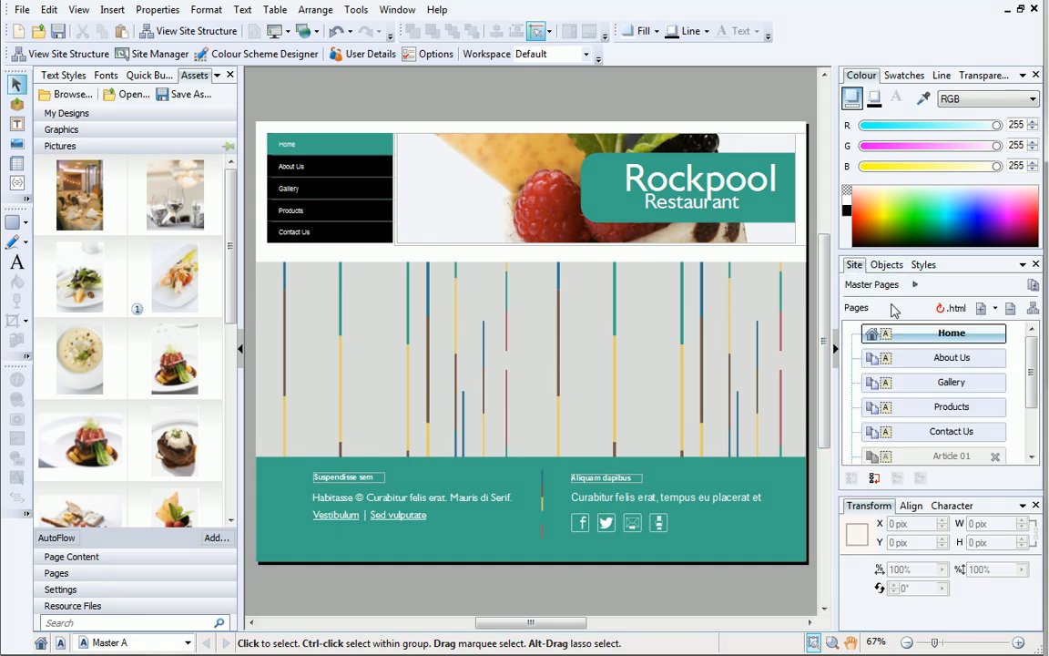
{"action": "double_click", "coordinate": [915, 339]}
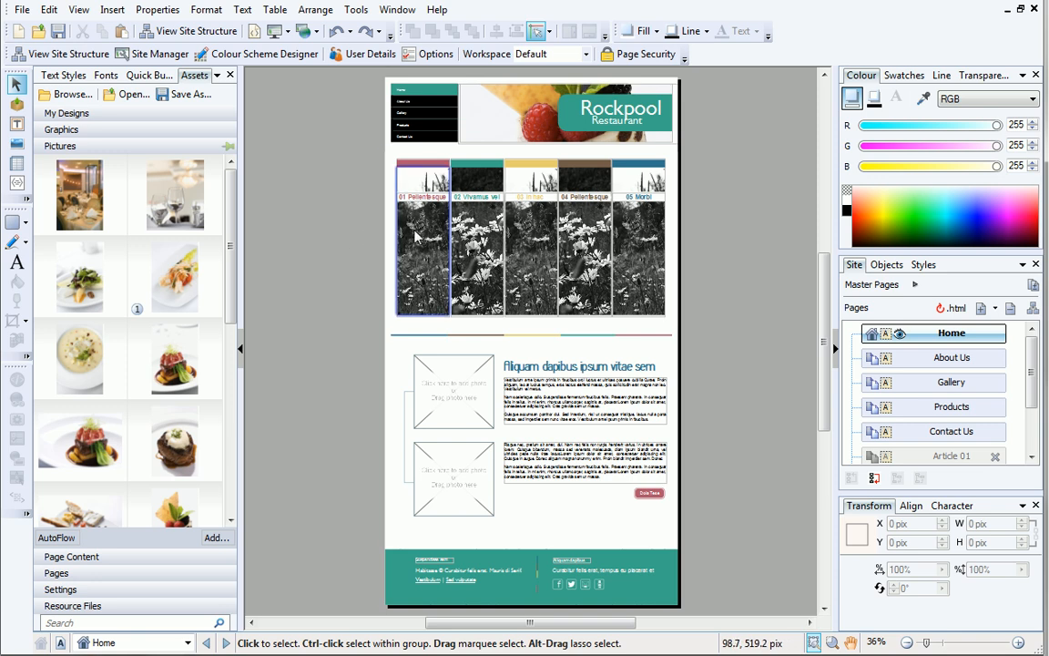
{"action": "left_click", "coordinate": [889, 268]}
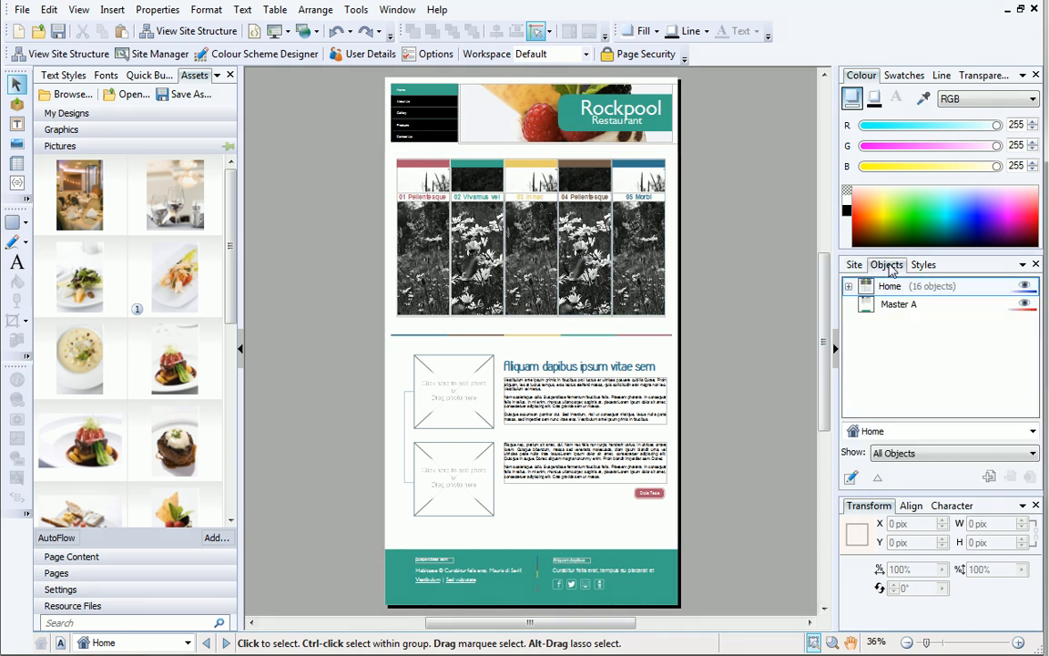
{"action": "left_click", "coordinate": [849, 287]}
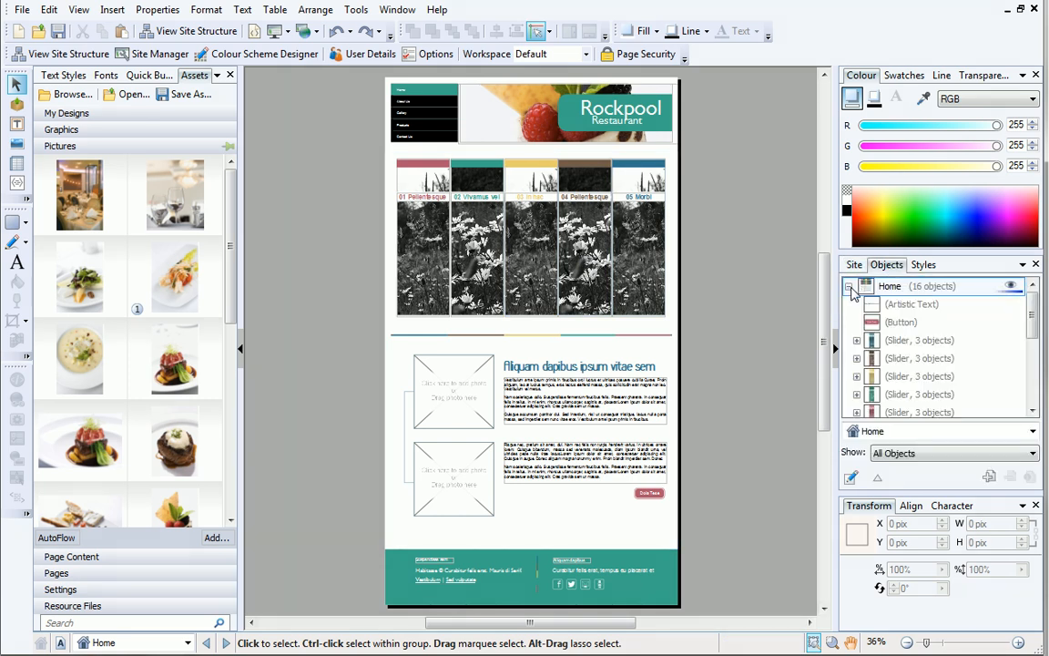
{"action": "left_click_drag", "start_coordinate": [1027, 302], "coordinate": [1027, 319]}
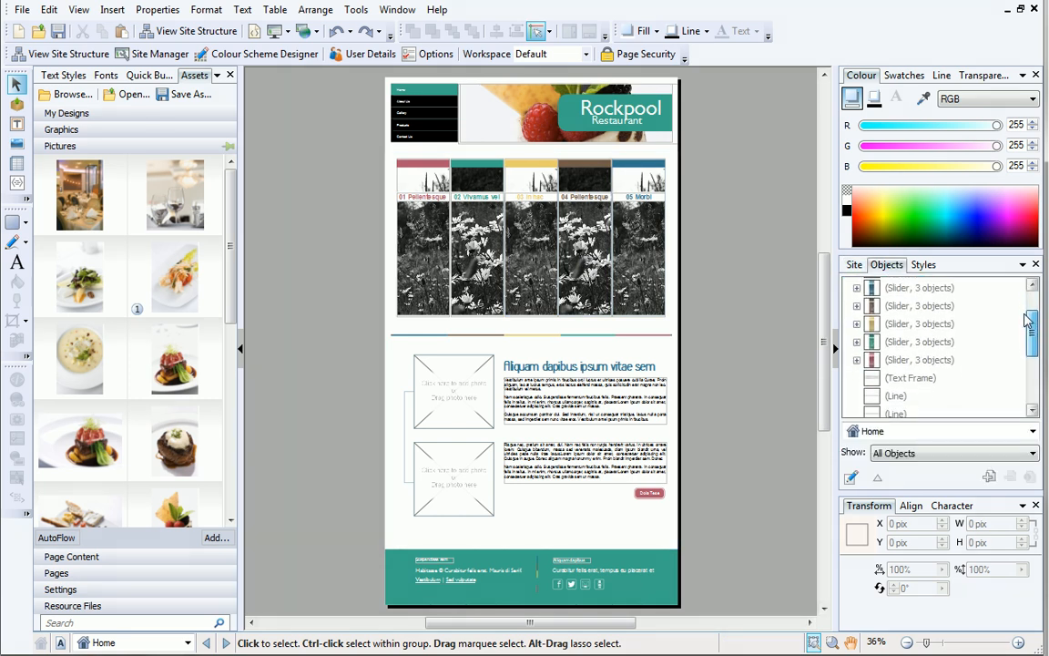
{"action": "left_click", "coordinate": [856, 361]}
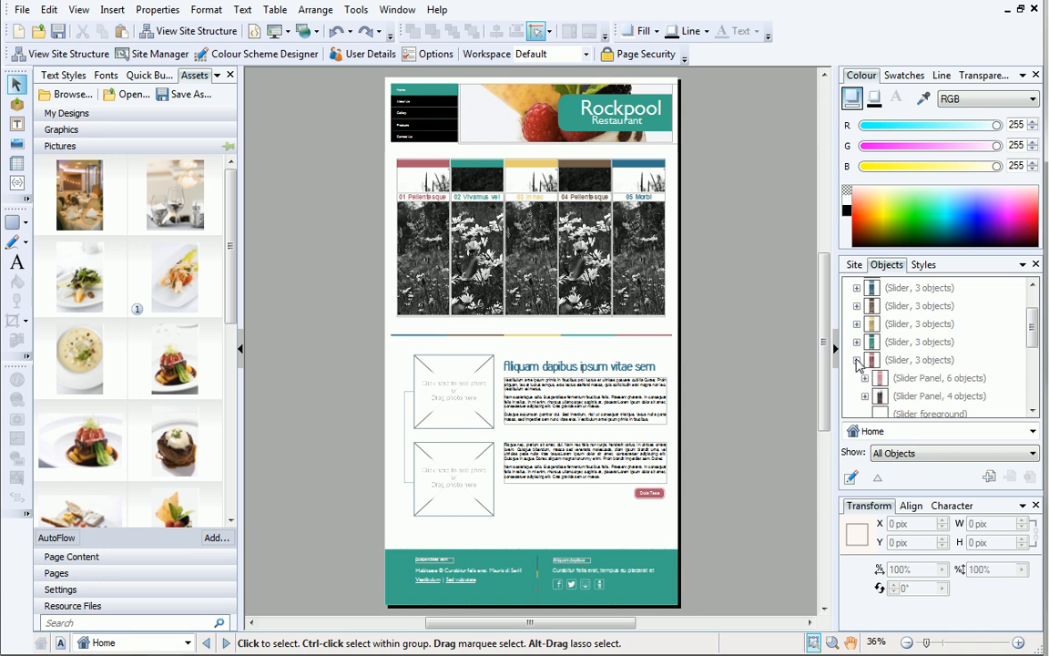
{"action": "left_click", "coordinate": [903, 378]}
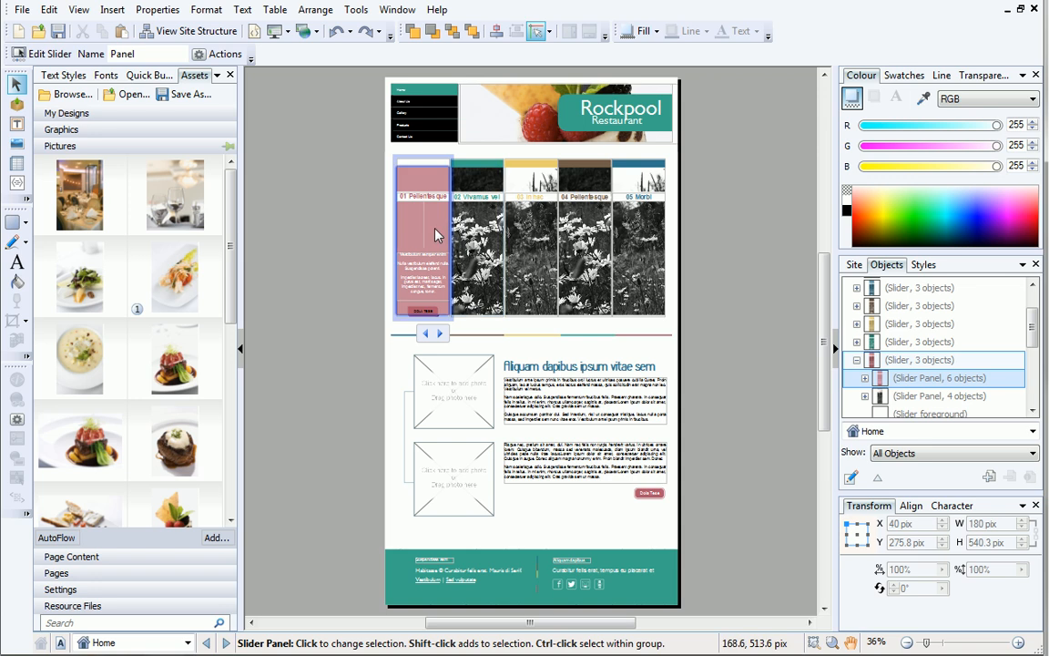
{"action": "left_click", "coordinate": [401, 197]}
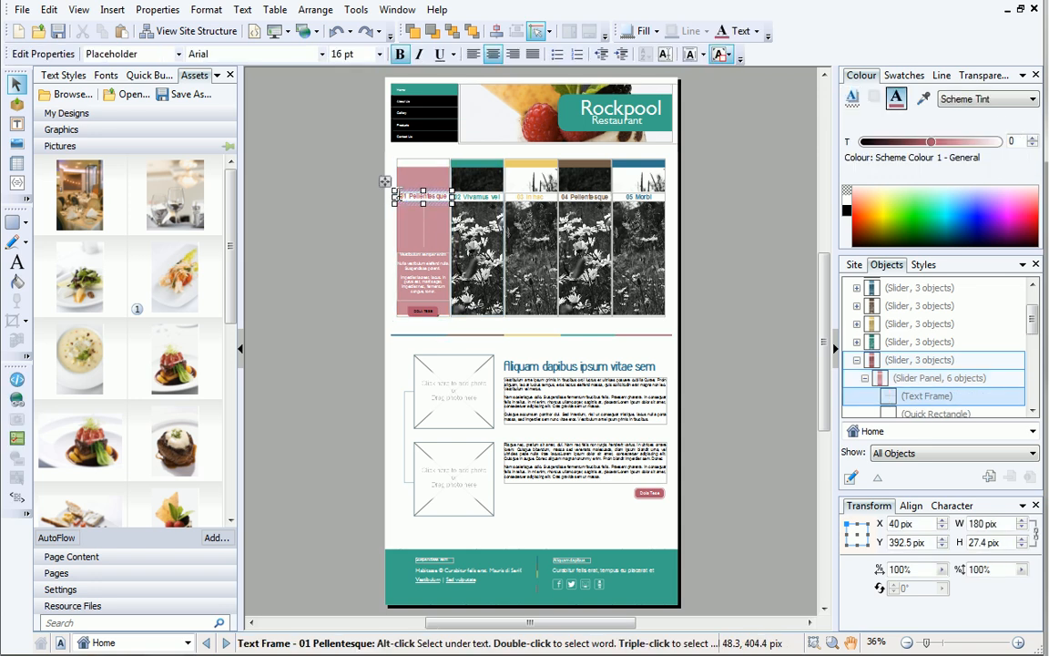
{"action": "type", "text": "Stylish &"}
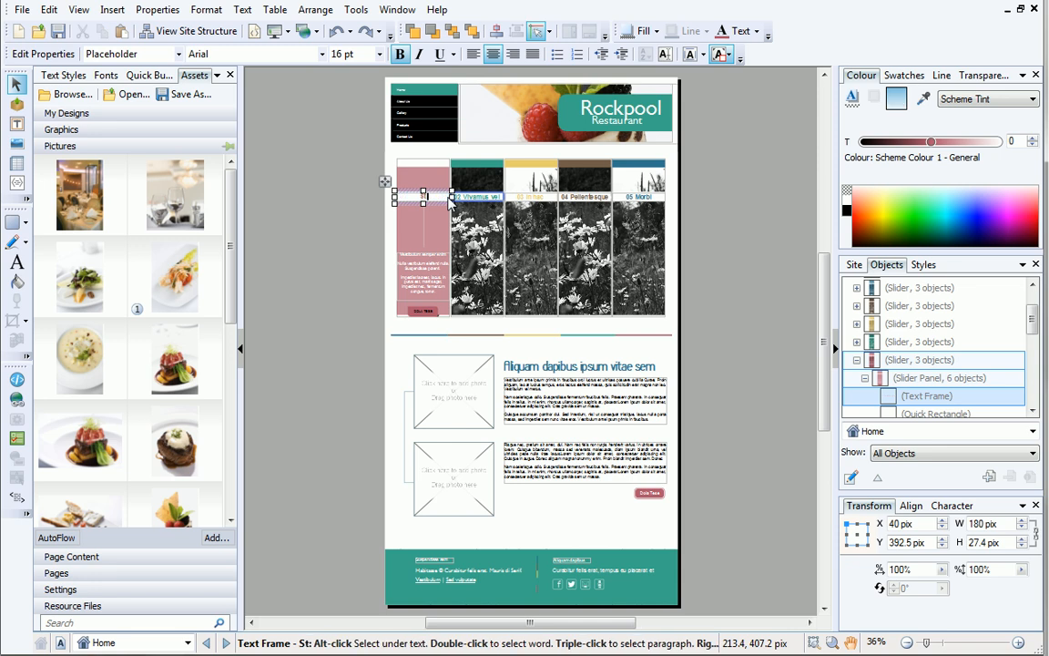
{"action": "type", "text": " Chic"}
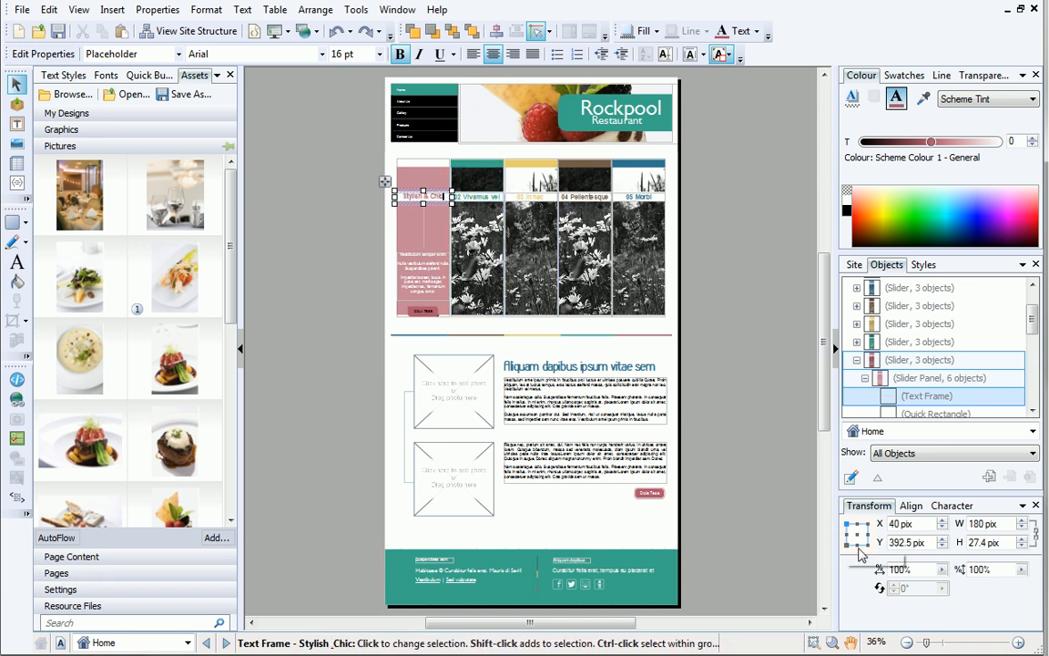
Replace the pink panel's body text with the heading "Soak up the atmosphere" and copy about contemporary décor, a sparkly drink and Cornish coastline views
{"action": "left_click", "coordinate": [1017, 643]}
{"action": "left_click", "coordinate": [1017, 643]}
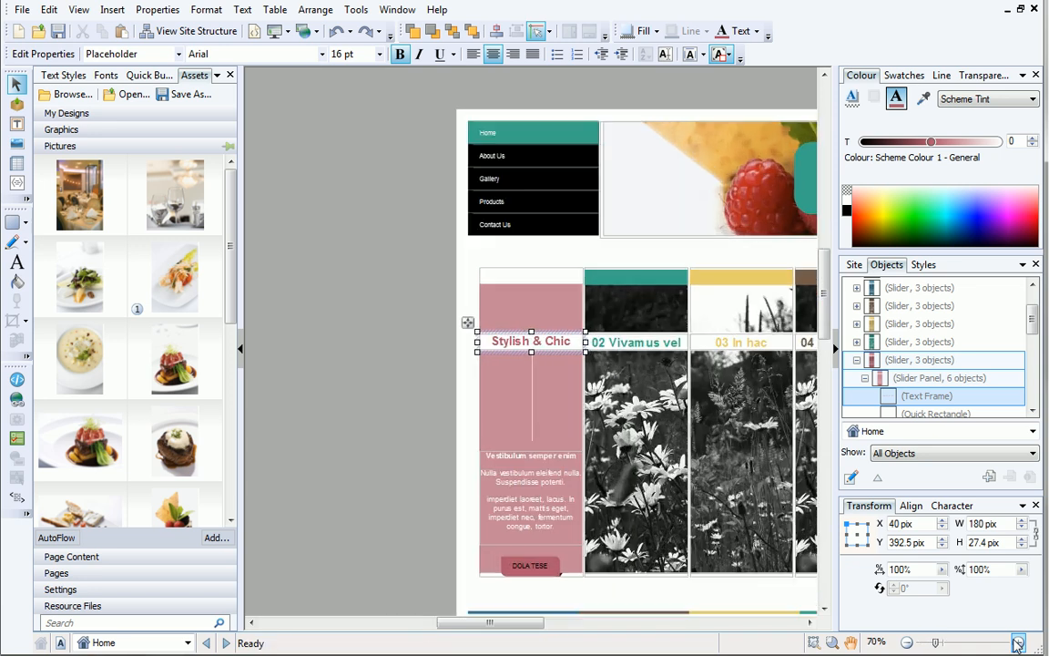
{"action": "left_click", "coordinate": [521, 460]}
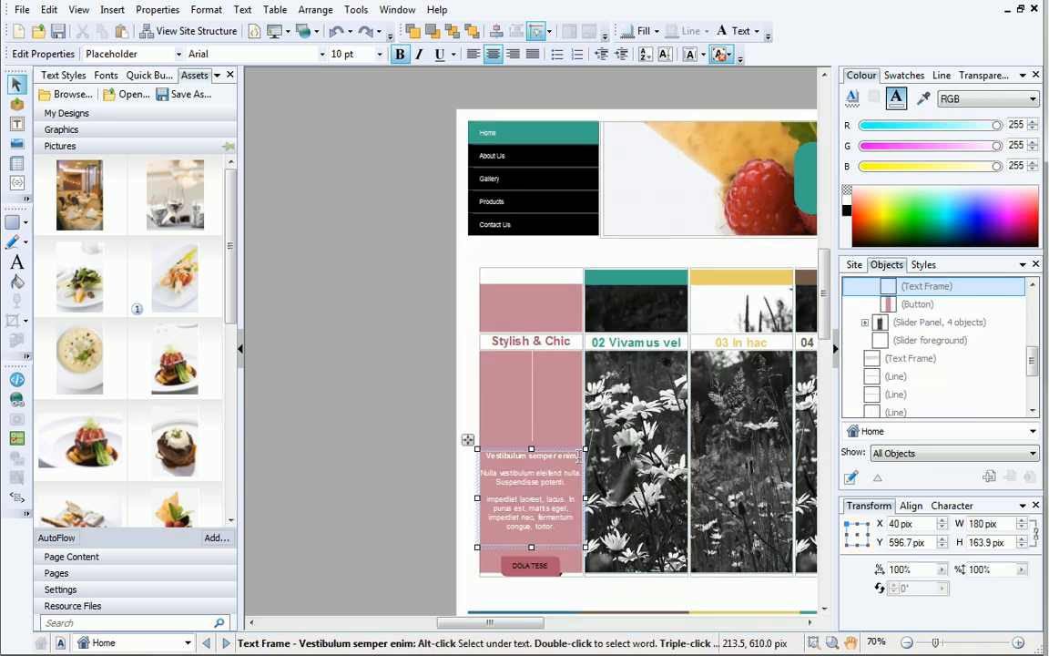
{"action": "type", "text": "Soak up the atmosphere"}
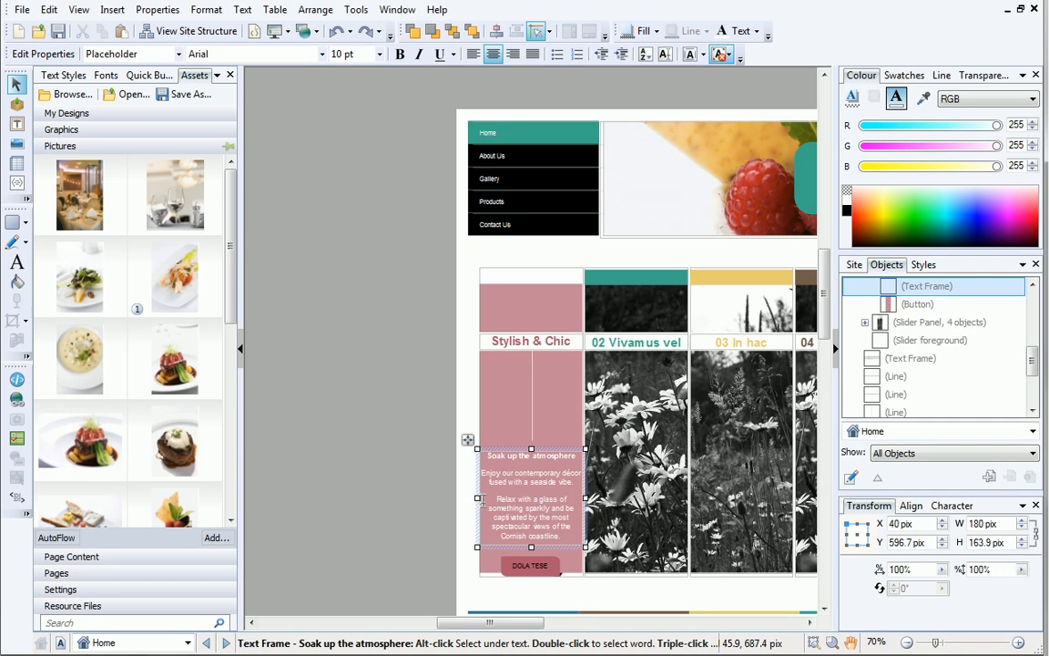
Change the label of the button on the pink panel to "See more"
{"action": "double_click", "coordinate": [527, 567]}
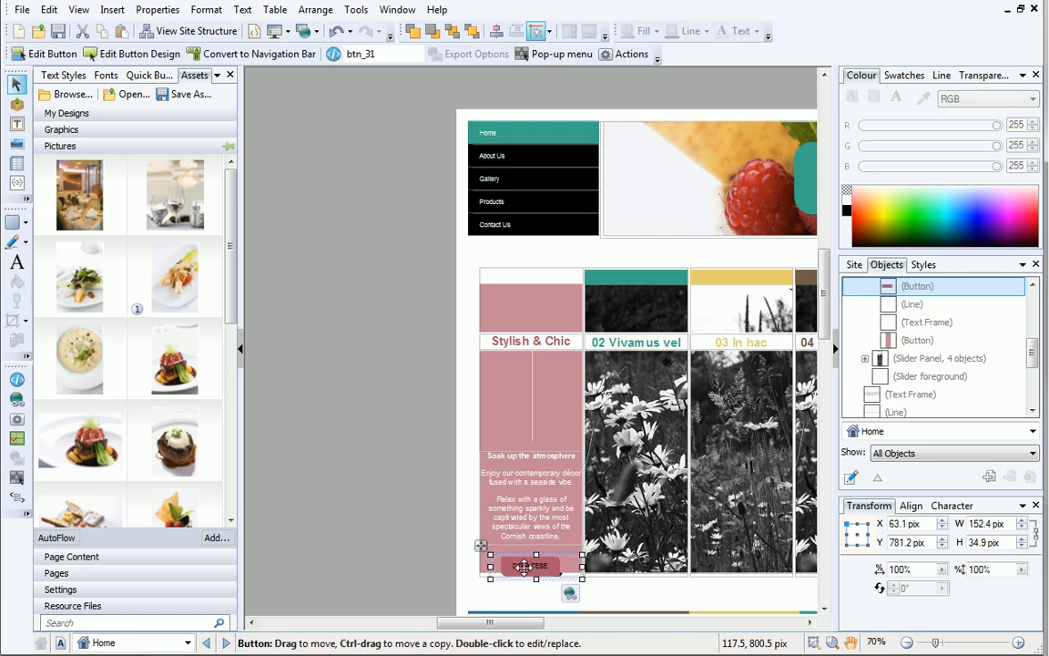
{"action": "left_click_drag", "start_coordinate": [412, 205], "coordinate": [346, 208]}
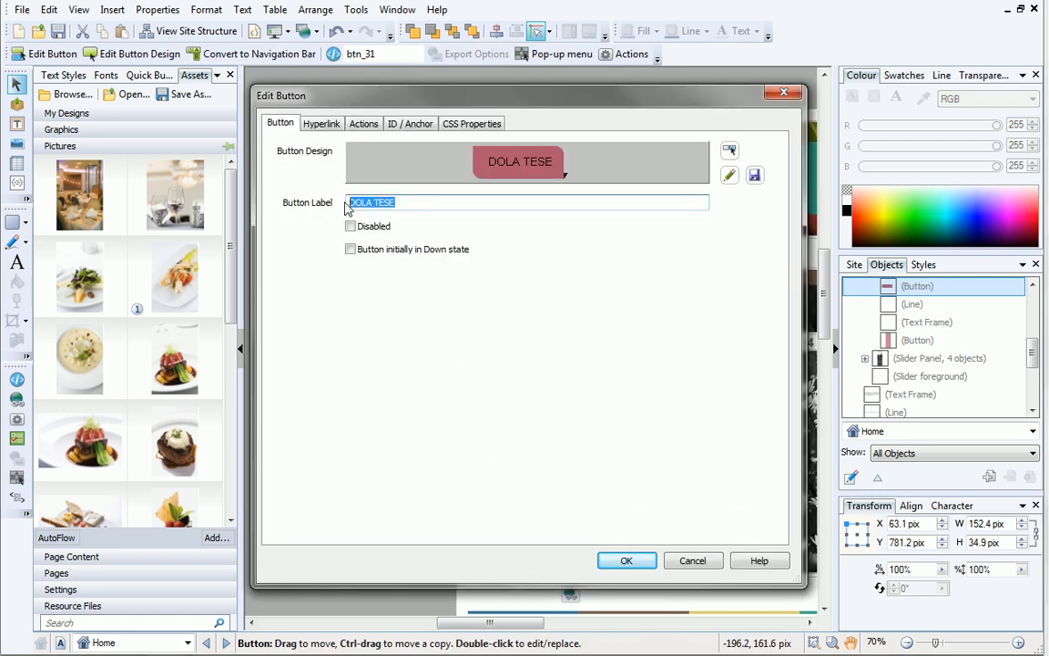
{"action": "type", "text": "See more"}
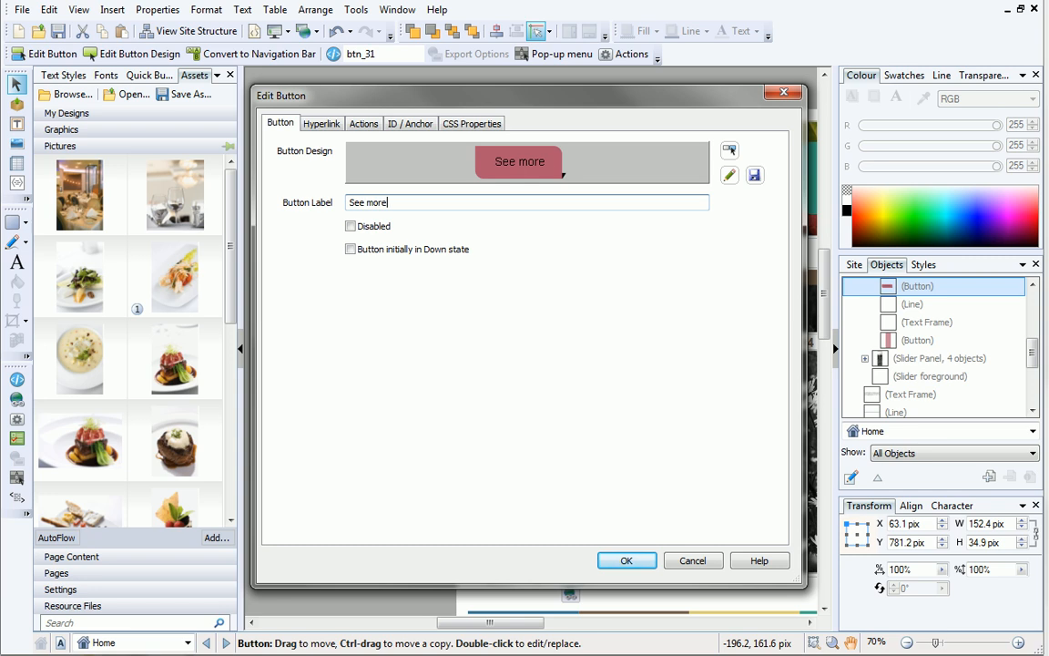
{"action": "left_click", "coordinate": [626, 560]}
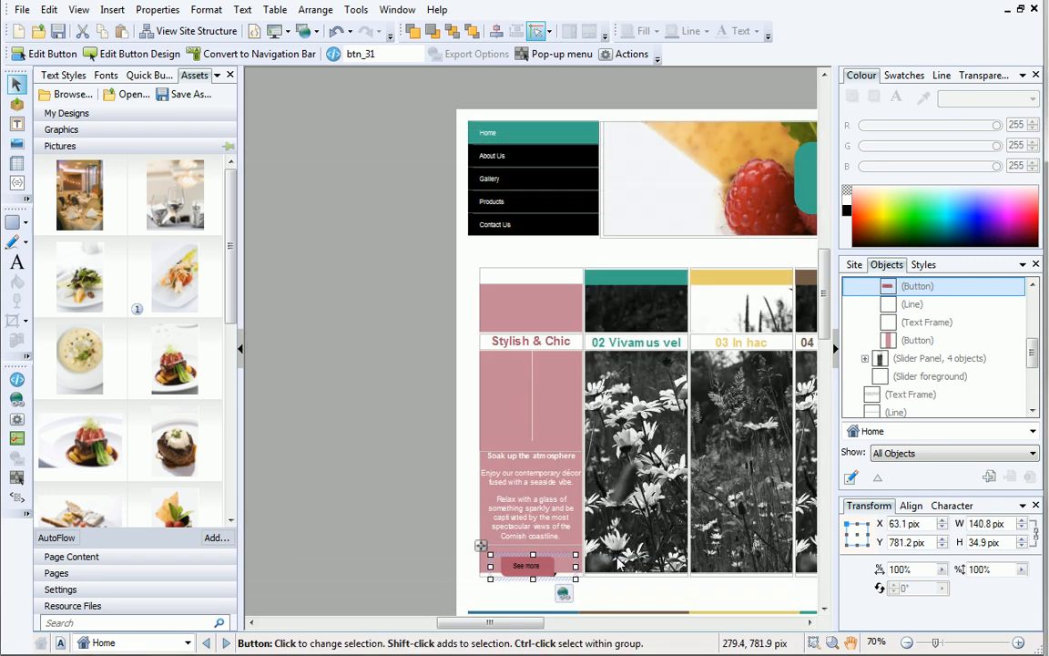
Replace the picture on the first column slider's four-object panel with the dining room photo 060313c0038.JPG from the picture assets
{"action": "left_click_drag", "start_coordinate": [1032, 353], "coordinate": [877, 327]}
{"action": "left_click", "coordinate": [865, 309]}
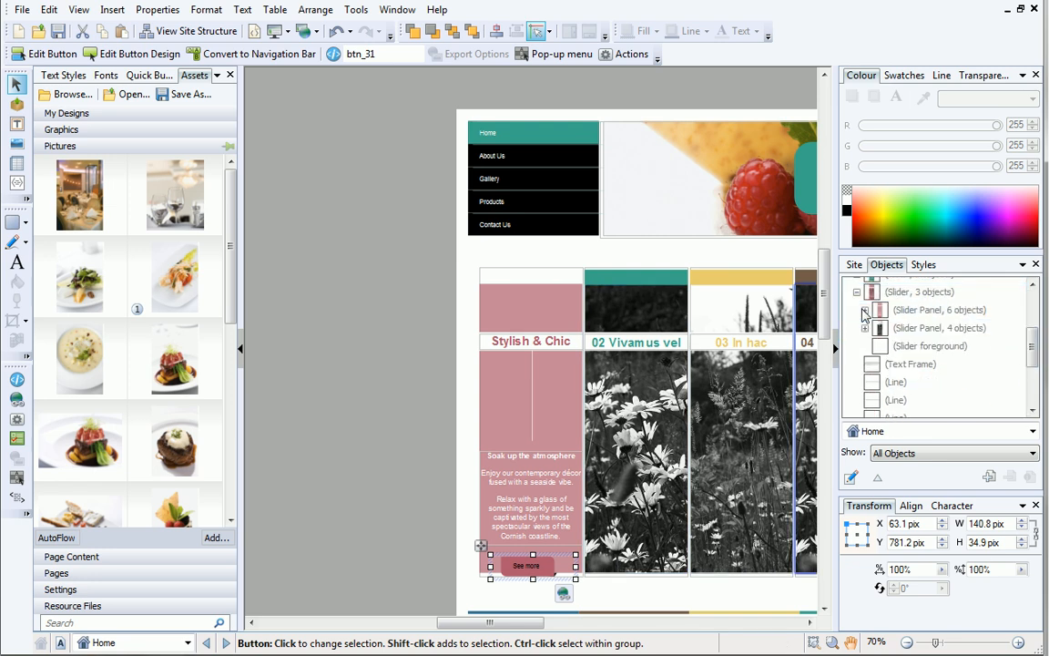
{"action": "left_click", "coordinate": [896, 329]}
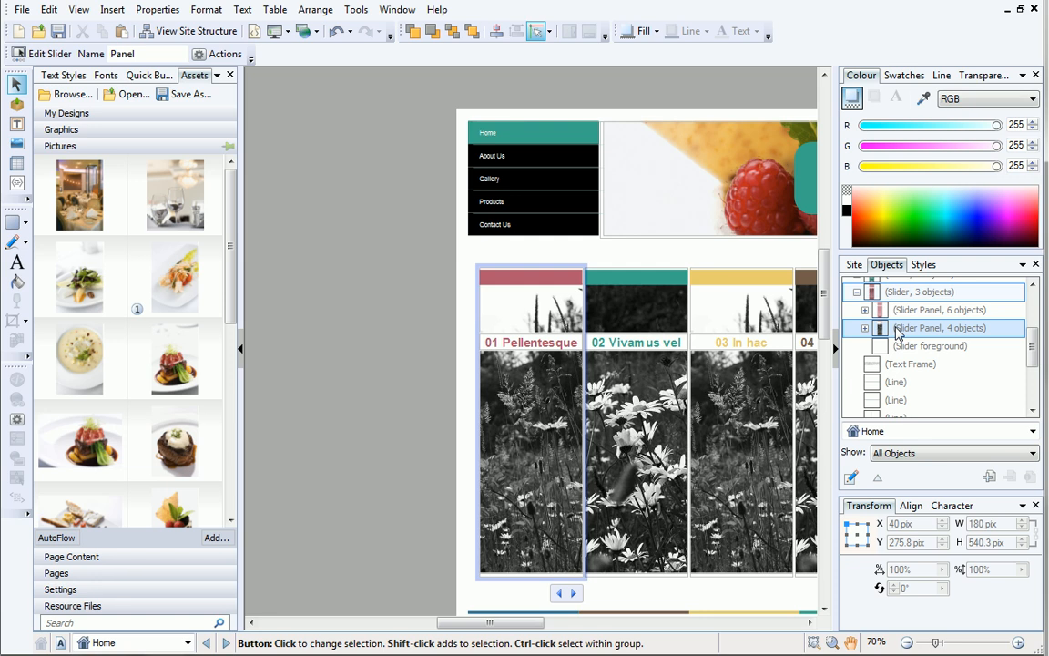
{"action": "left_click", "coordinate": [526, 383]}
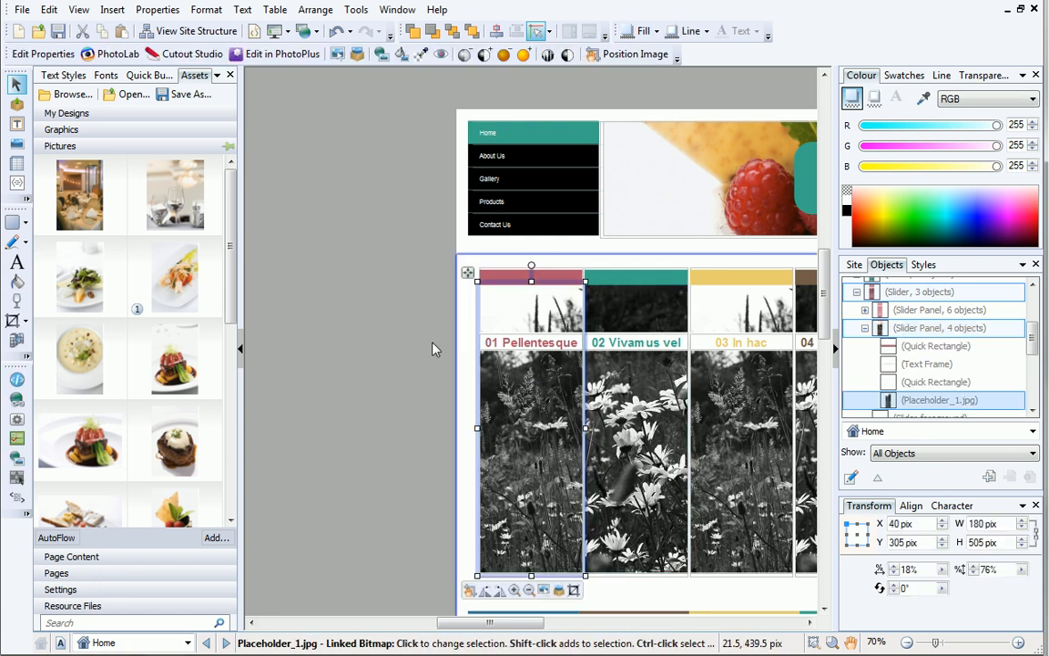
{"action": "left_click_drag", "start_coordinate": [73, 182], "coordinate": [533, 416]}
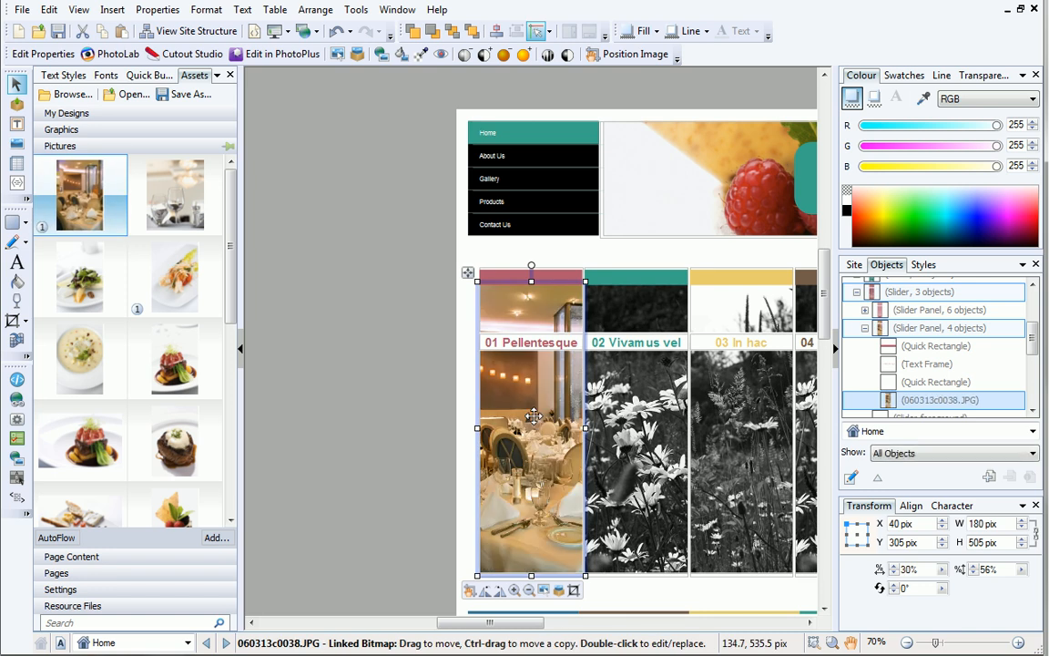
{"action": "left_click", "coordinate": [435, 408]}
Replace the "01 Pellentesque" heading over the dining room photo with "Stylish & Chic"
{"action": "left_click", "coordinate": [577, 346]}
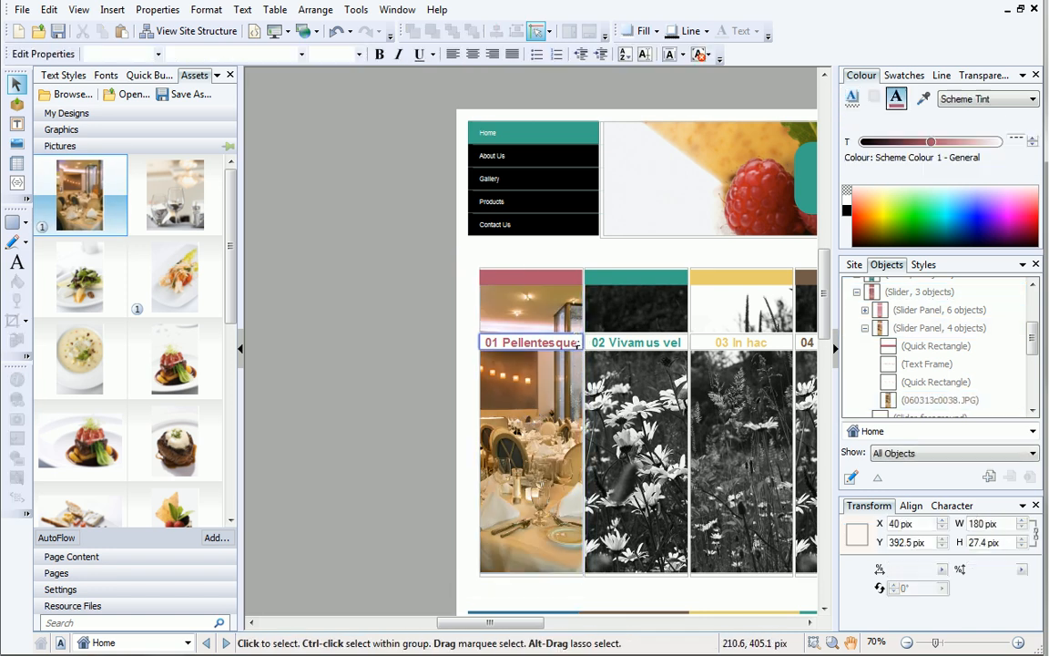
{"action": "left_click_drag", "start_coordinate": [580, 343], "coordinate": [478, 345]}
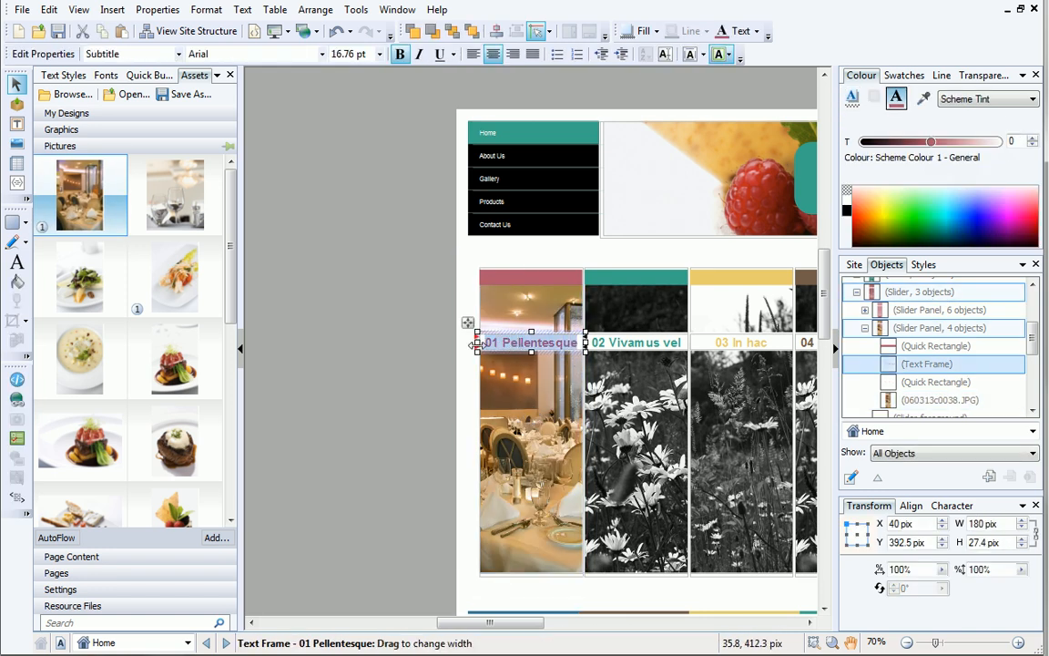
{"action": "type", "text": "Stylish"}
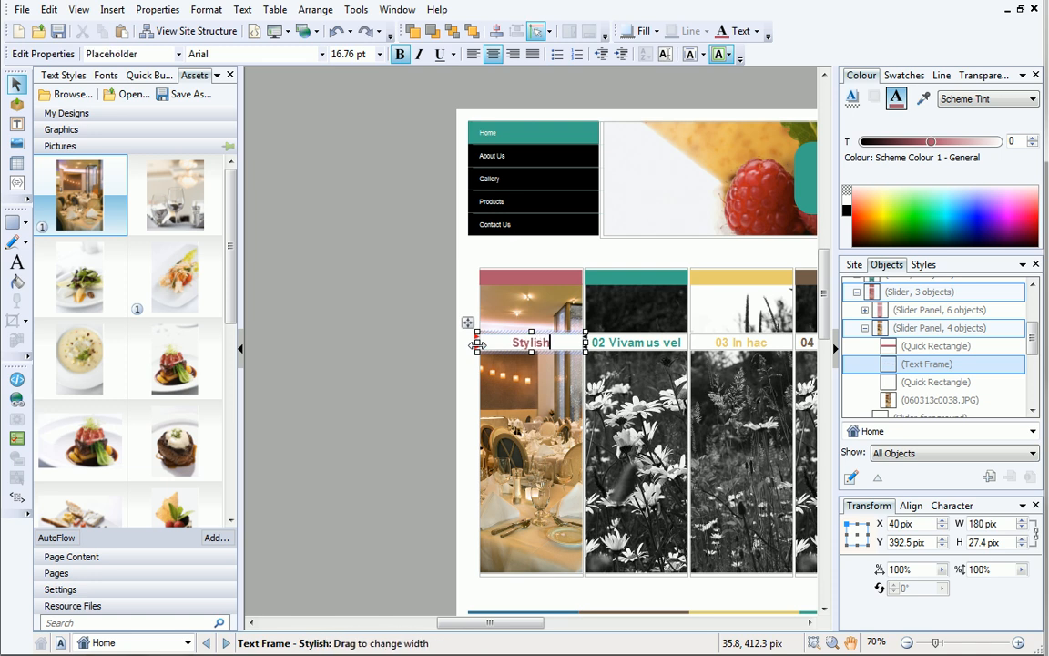
{"action": "type", "text": " & Chic"}
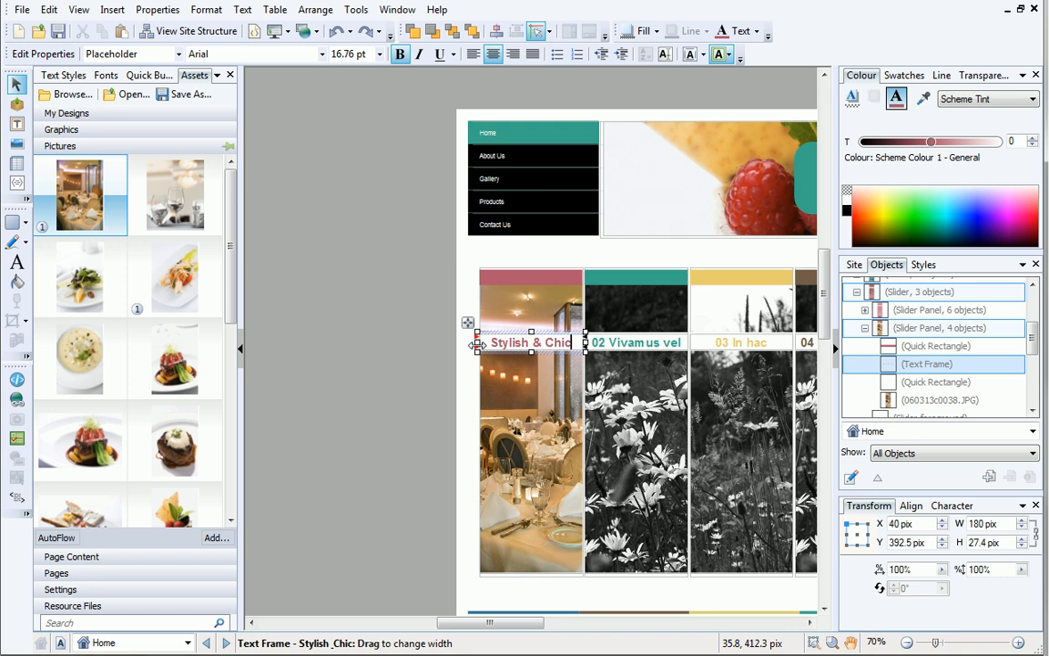
Open the first column slider's settings and review the available animation styles, keeping Overlay slide
{"action": "left_click", "coordinate": [891, 292]}
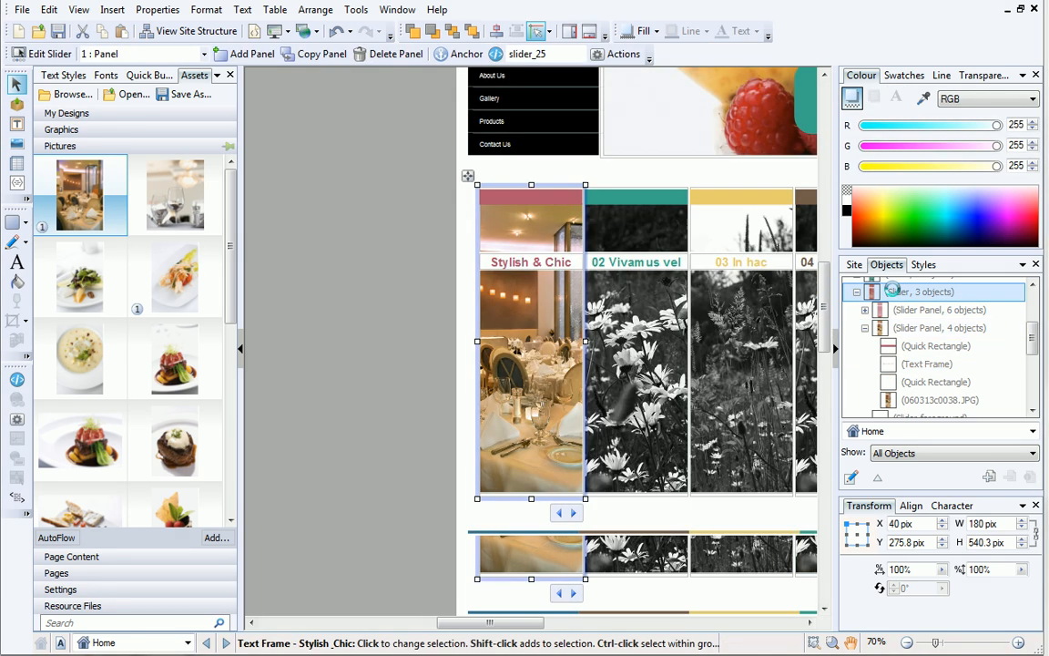
{"action": "double_click", "coordinate": [892, 290]}
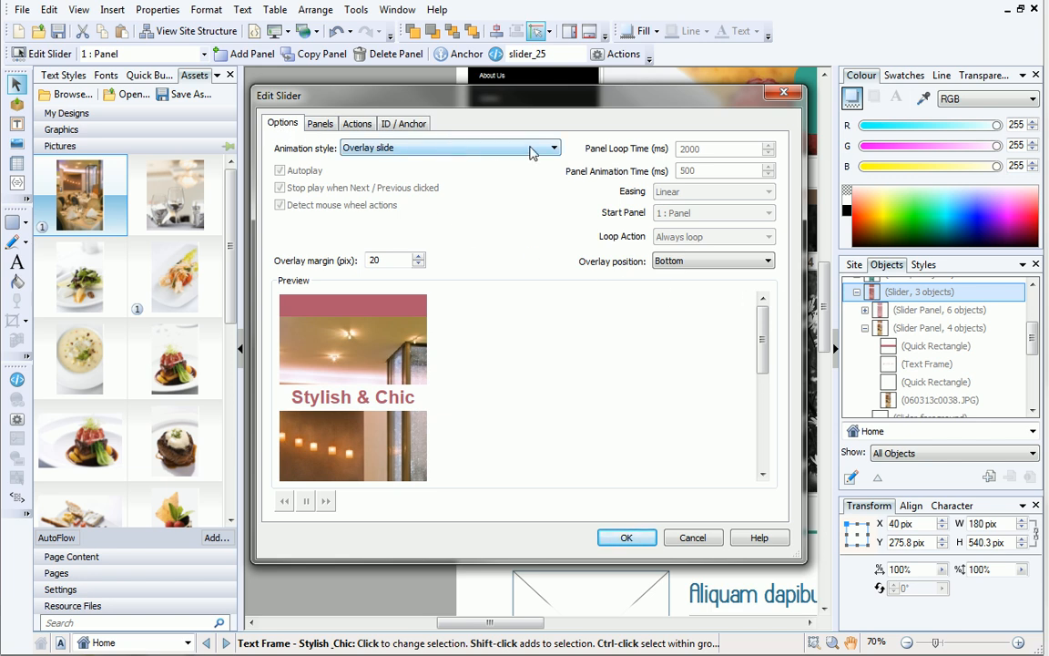
{"action": "left_click", "coordinate": [555, 149]}
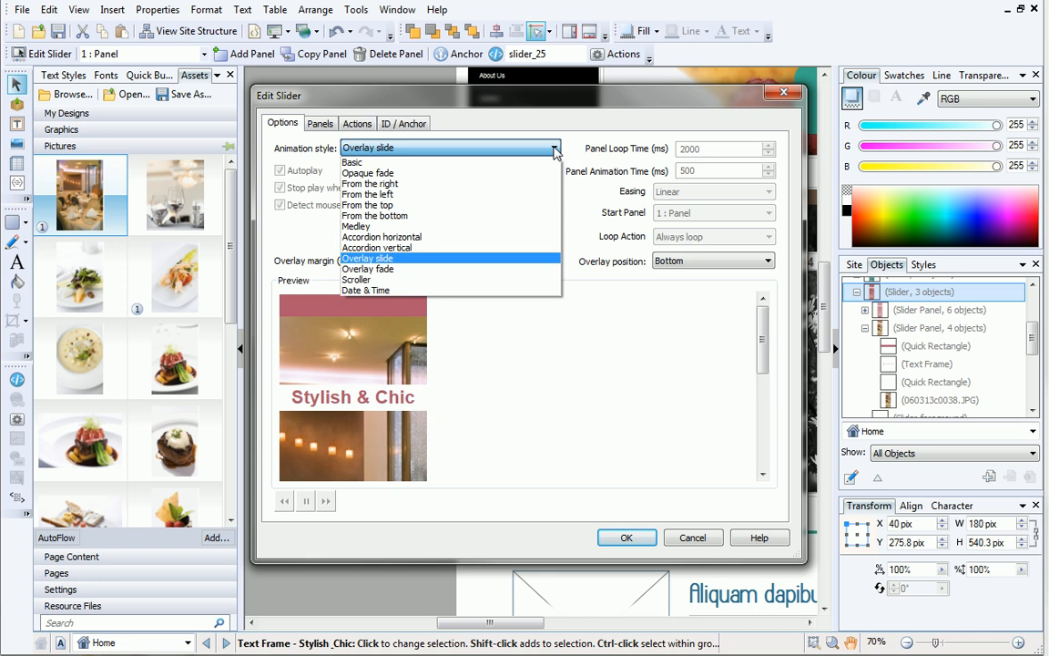
{"action": "left_click", "coordinate": [554, 151]}
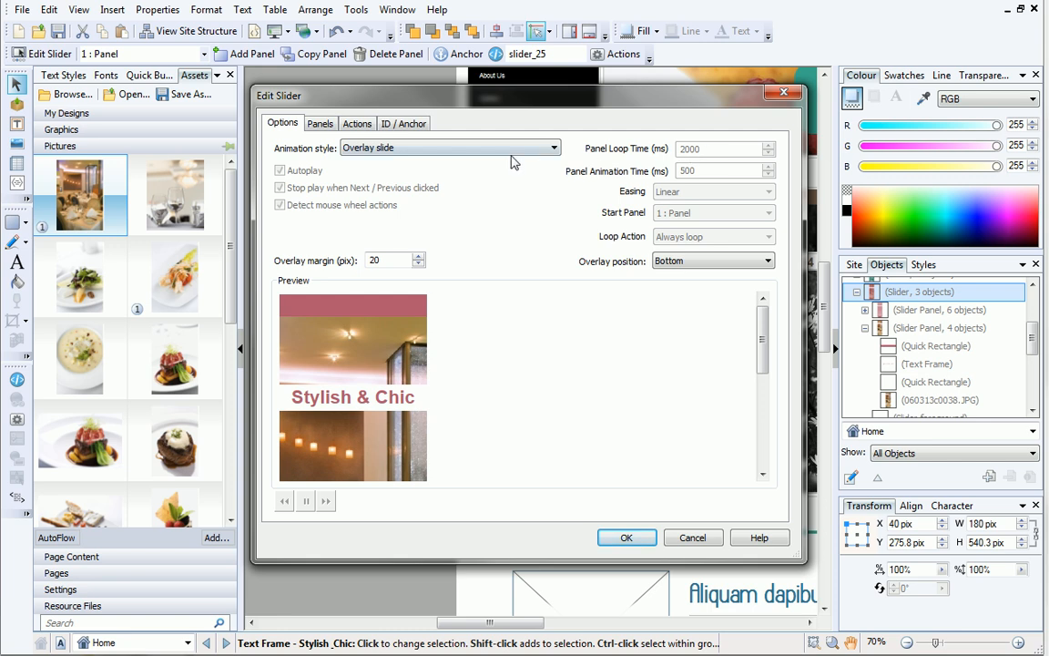
Move the pink panel ahead of the dining room panel in the slider's panel order and back again, and close the slider settings
{"action": "left_click", "coordinate": [321, 124]}
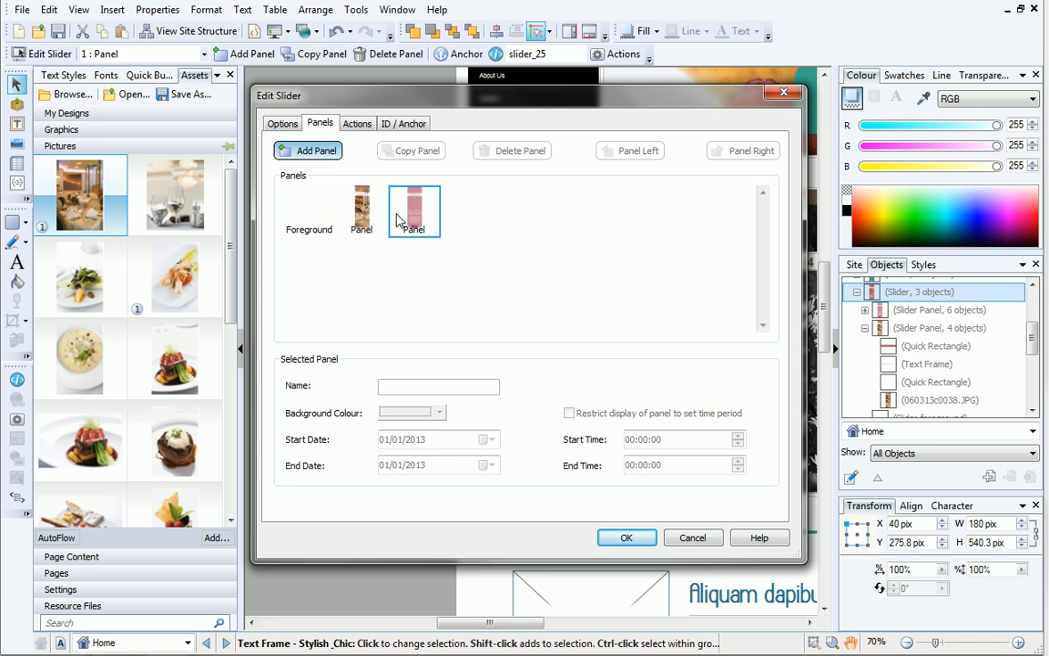
{"action": "left_click", "coordinate": [416, 217]}
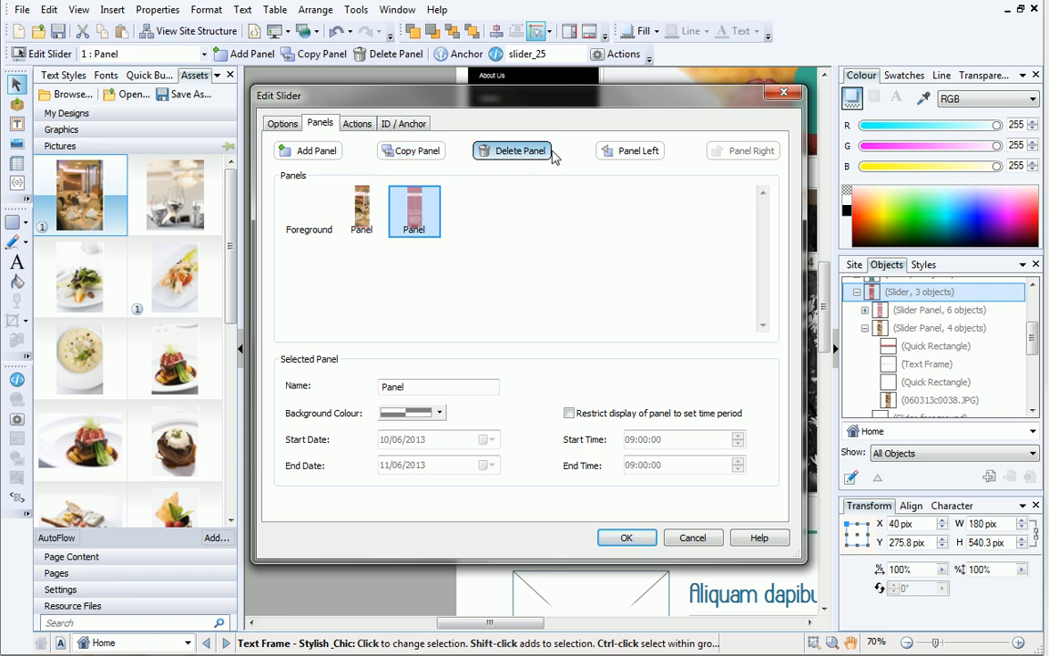
{"action": "left_click", "coordinate": [632, 152]}
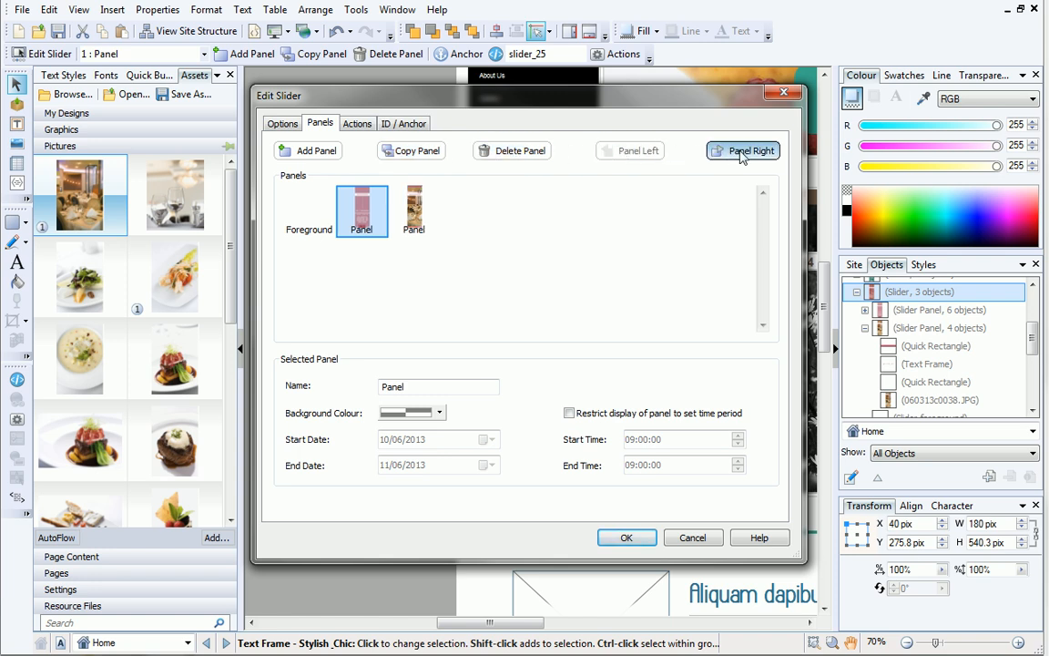
{"action": "left_click", "coordinate": [745, 150]}
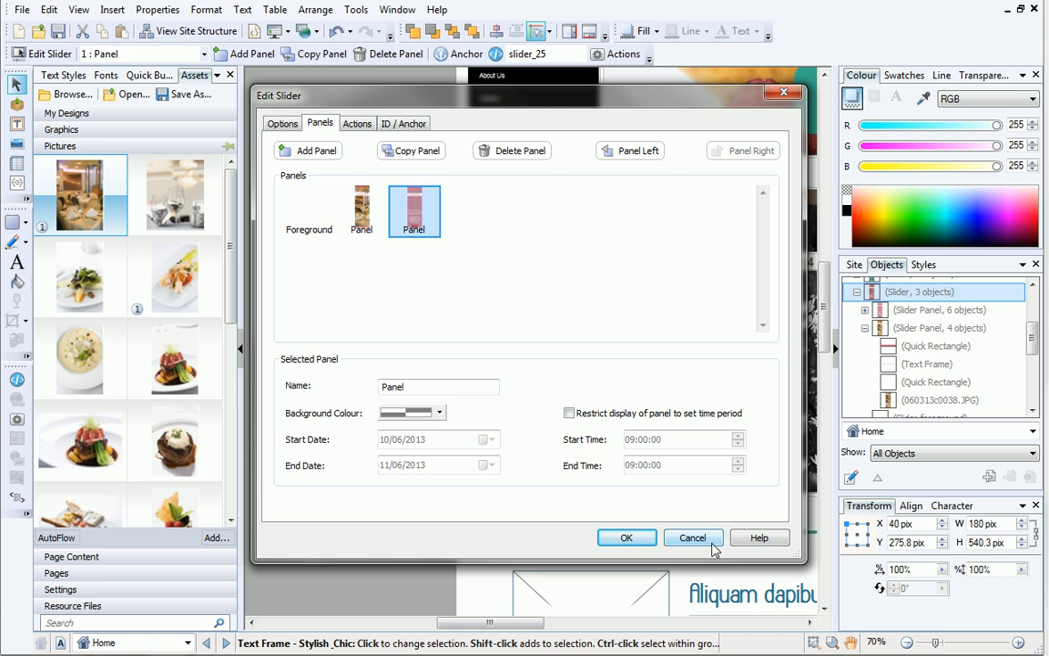
{"action": "left_click", "coordinate": [626, 537]}
{"action": "left_click", "coordinate": [712, 543]}
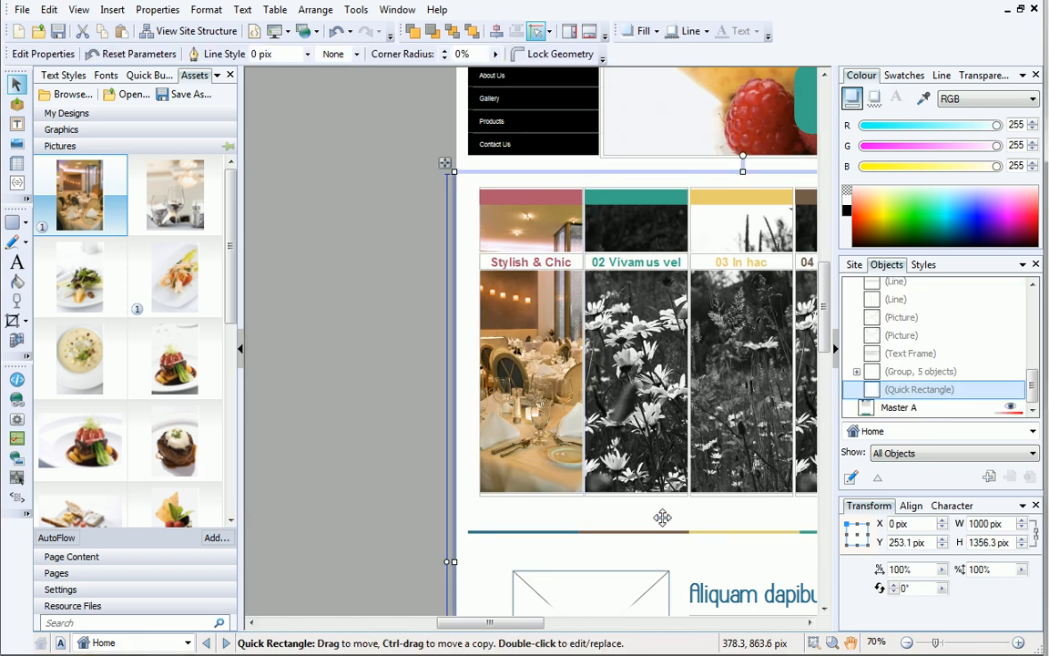
Preview the site in an internal window and examine the overlay text and See more button on each of the five column sliders
{"action": "left_click", "coordinate": [287, 32]}
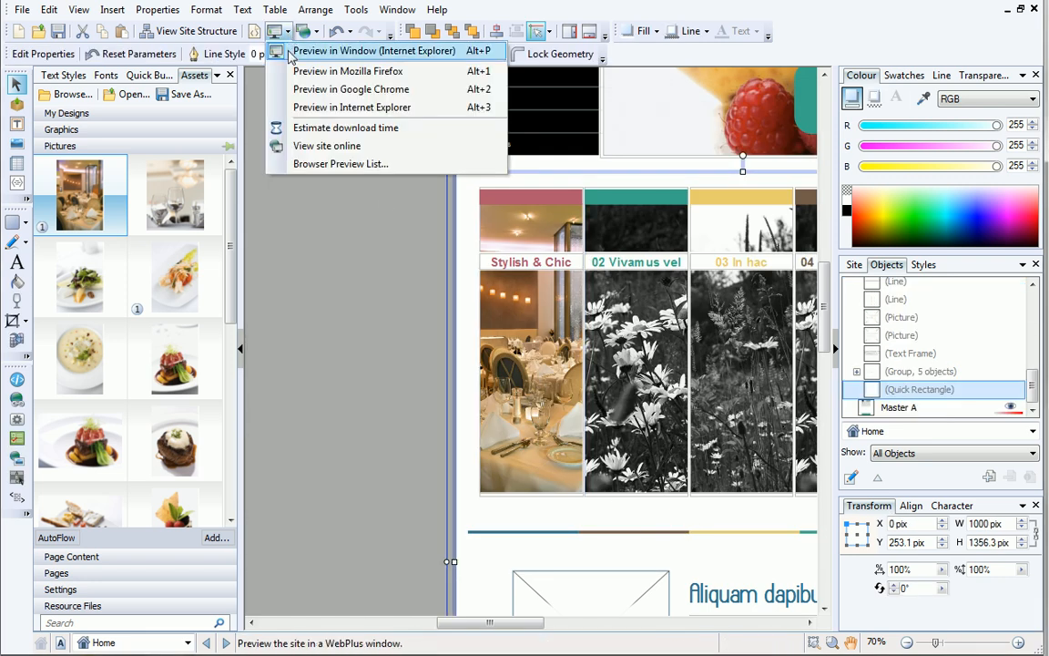
{"action": "left_click", "coordinate": [300, 51]}
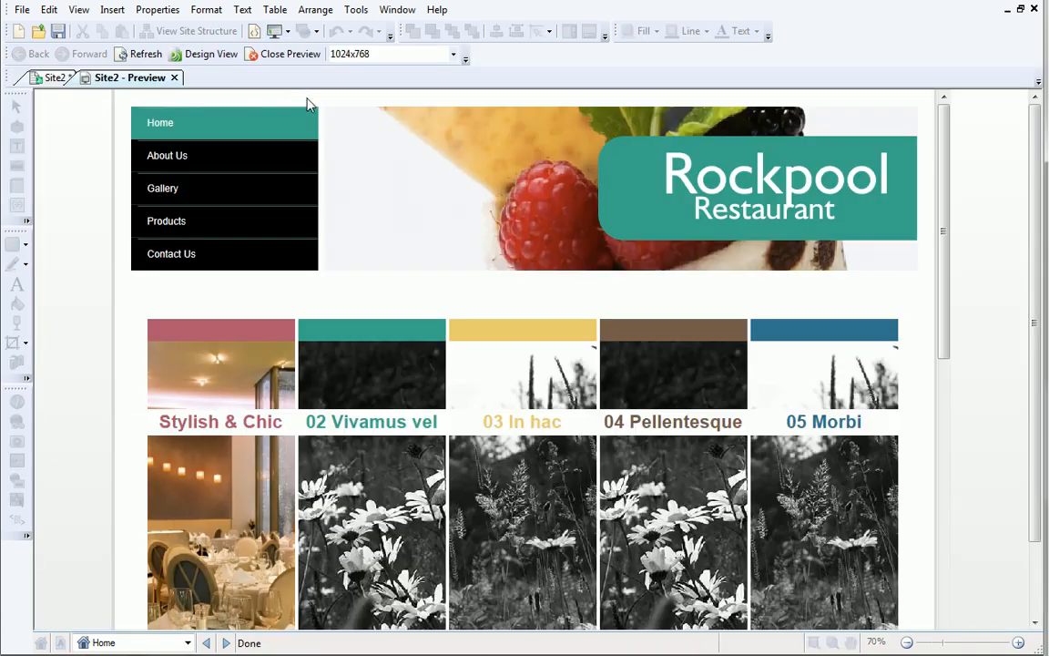
{"action": "left_click_drag", "start_coordinate": [943, 181], "coordinate": [960, 265]}
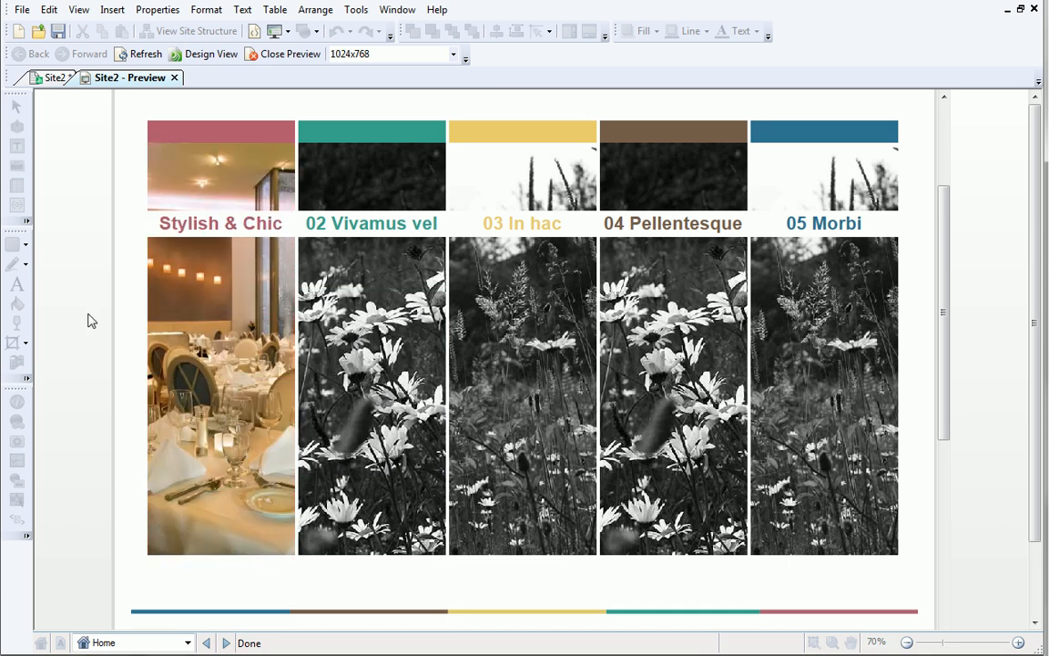
{"action": "mouse_move", "coordinate": [170, 323]}
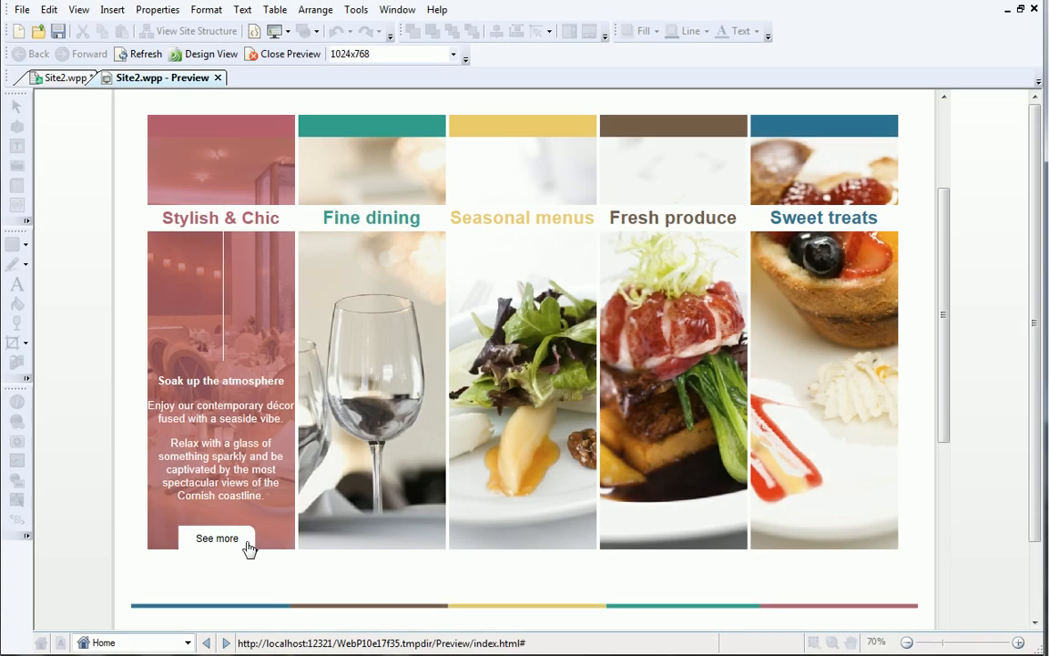
{"action": "mouse_move", "coordinate": [370, 548]}
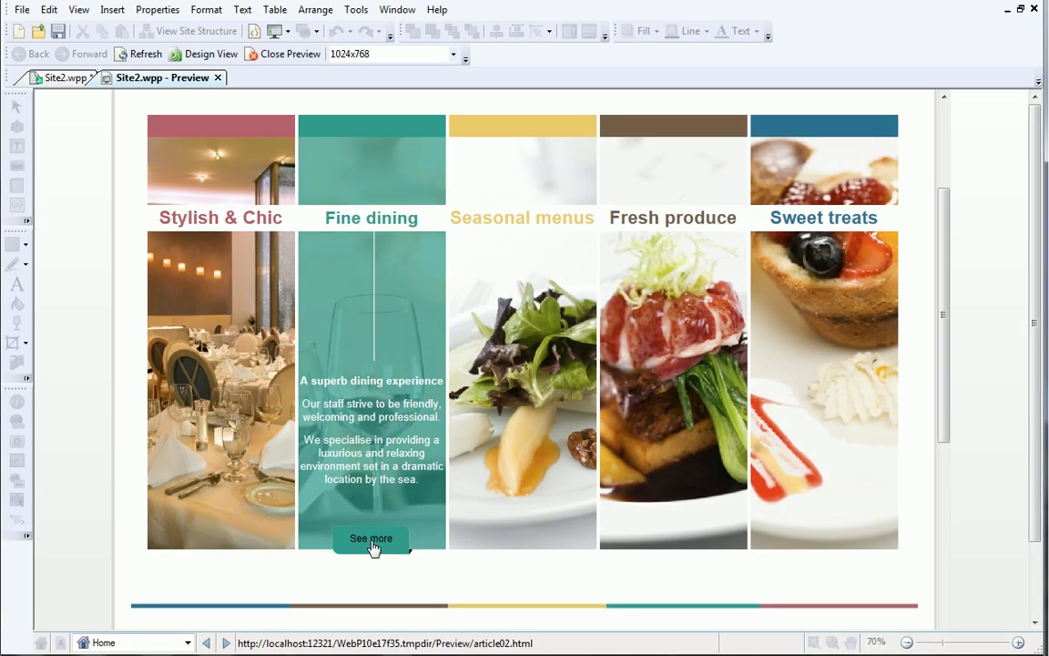
{"action": "mouse_move", "coordinate": [522, 548]}
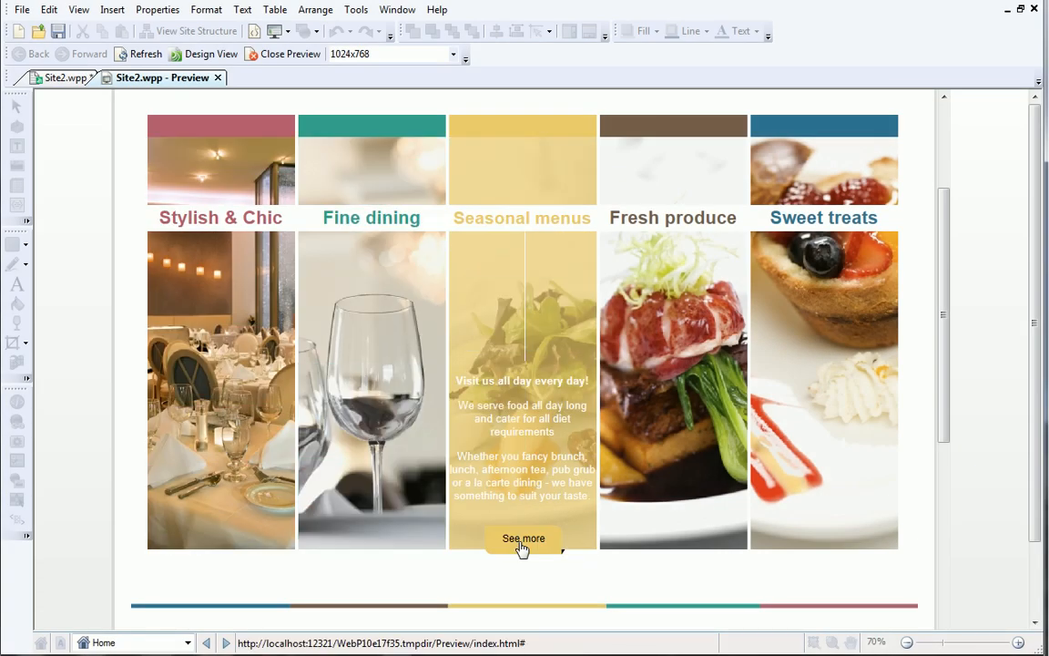
{"action": "mouse_move", "coordinate": [664, 546]}
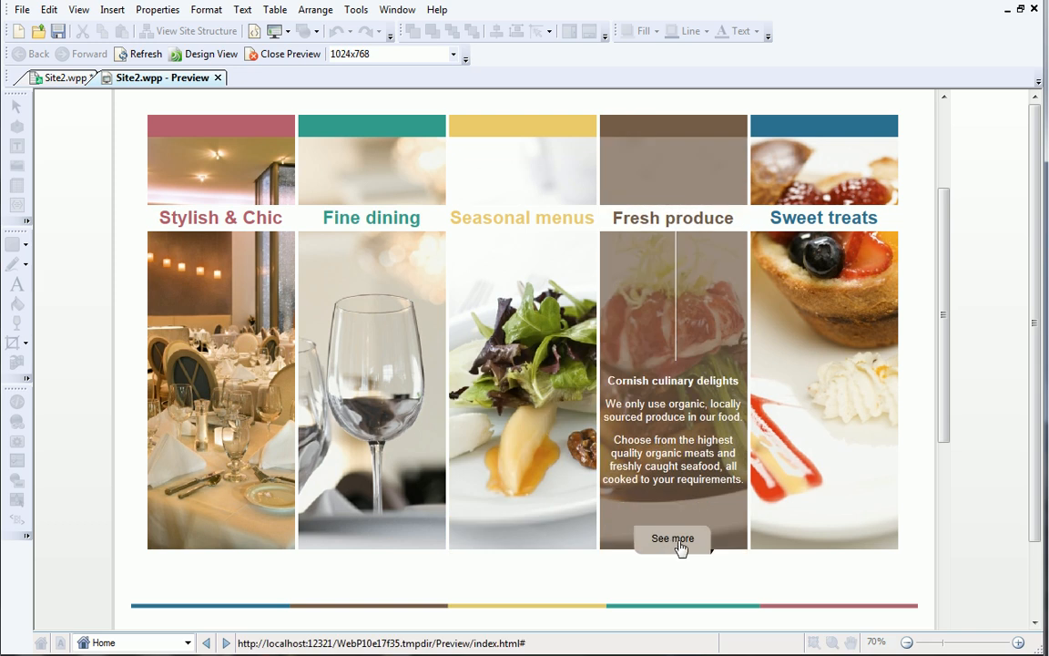
{"action": "mouse_move", "coordinate": [826, 546]}
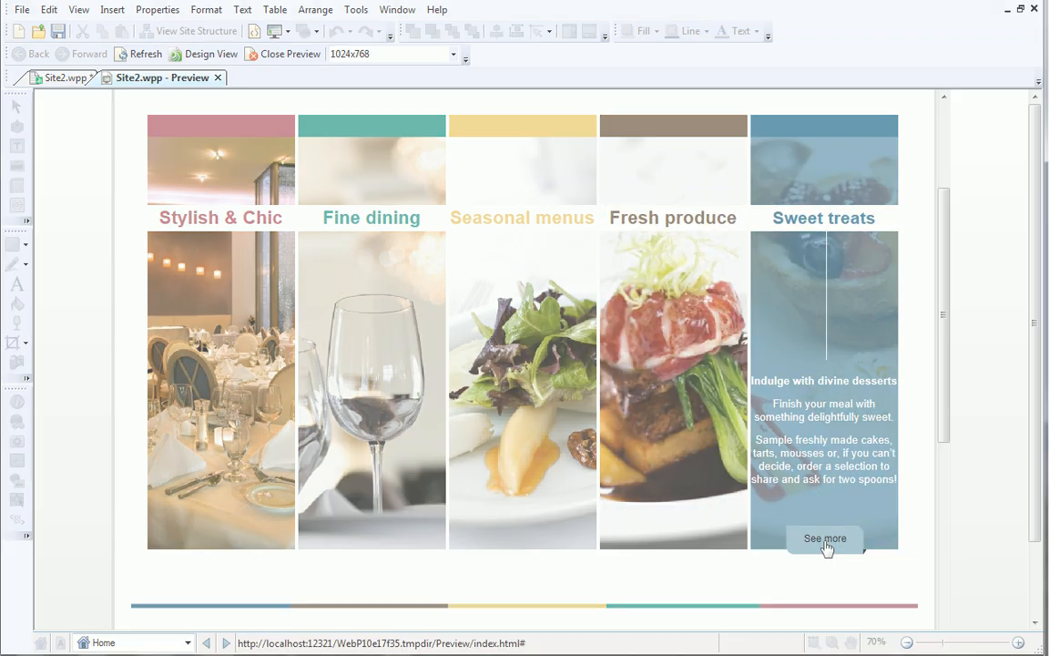